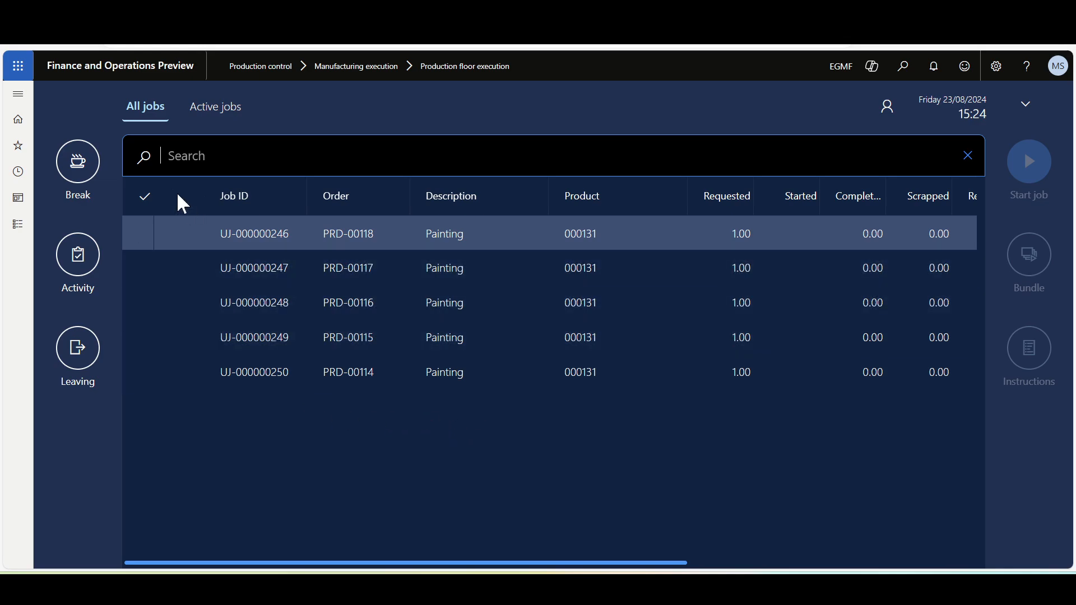
Select all five Painting jobs in the list of all jobs and start them together.
left_click(145, 196)
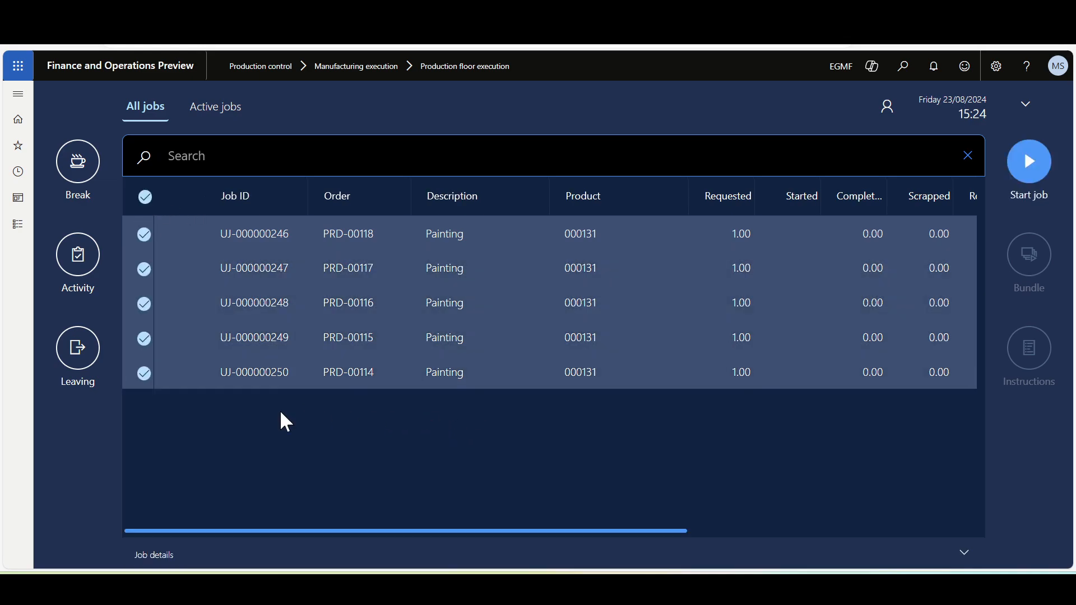
left_click(1031, 160)
left_click(1016, 483)
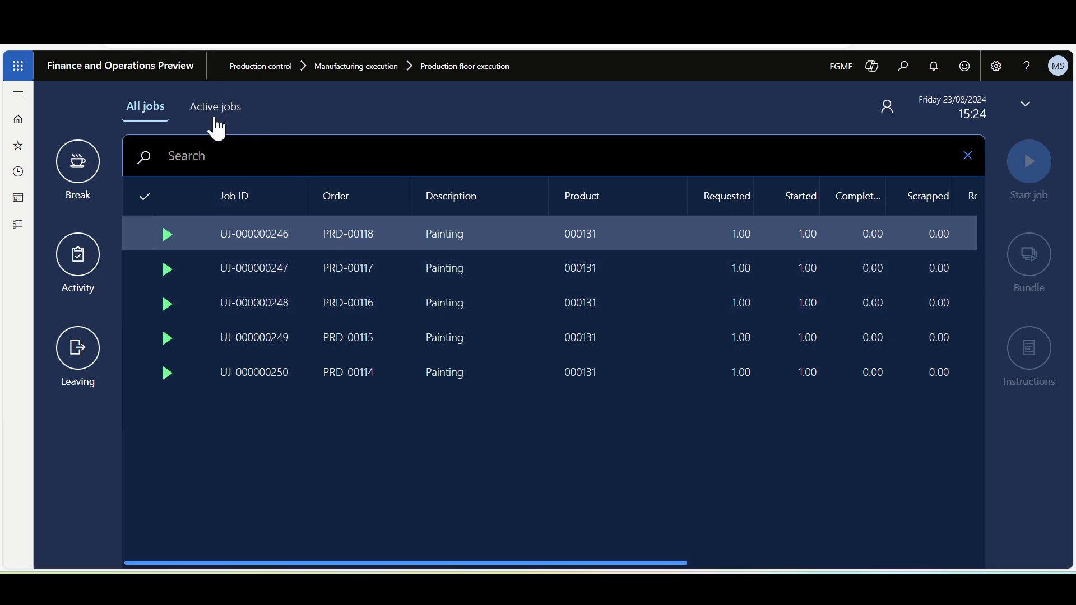
Report progress on the active Painting job for PRD-00114 with a good quantity of 1 PC and job status completed.
left_click(216, 112)
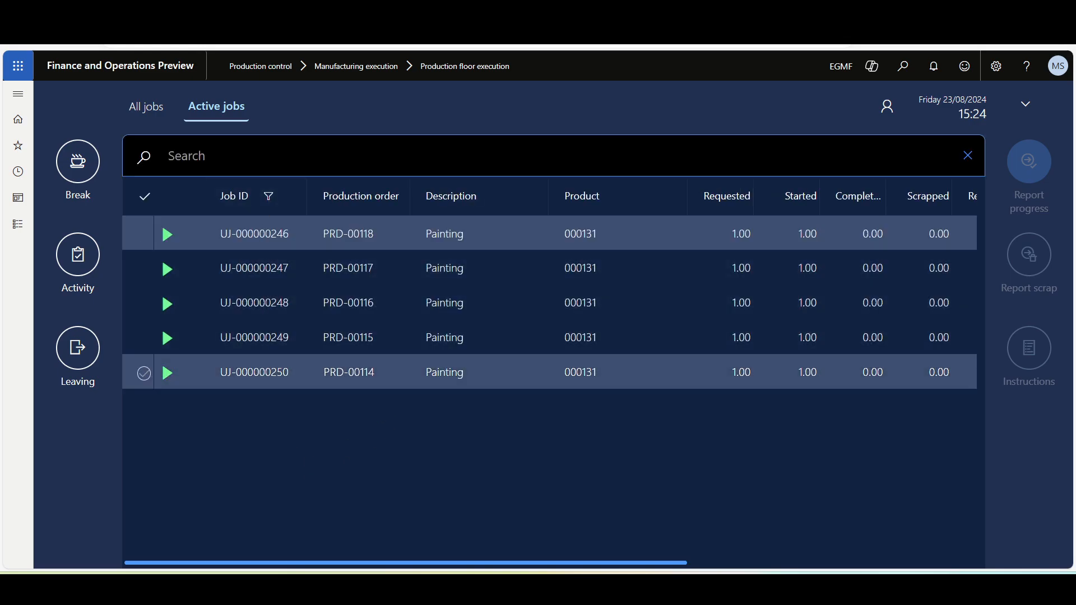
left_click(367, 377)
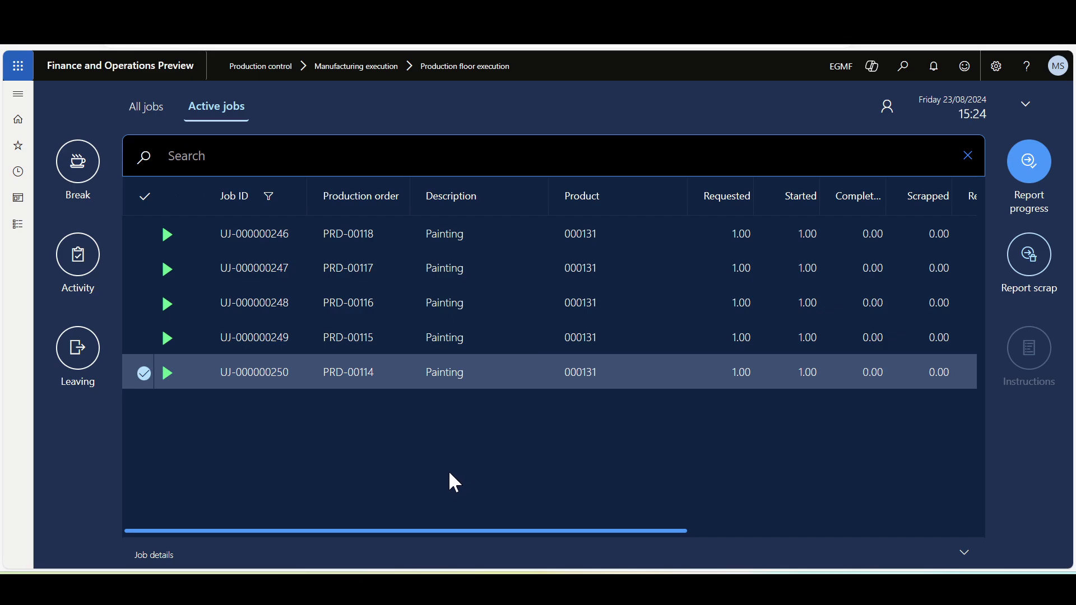
left_click(1028, 185)
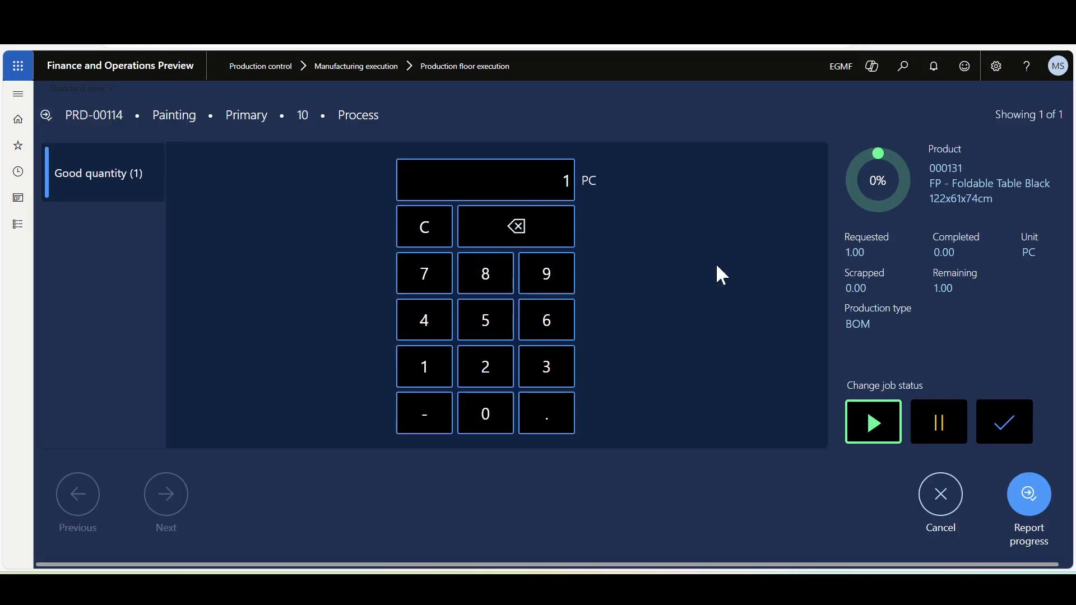
left_click(1004, 433)
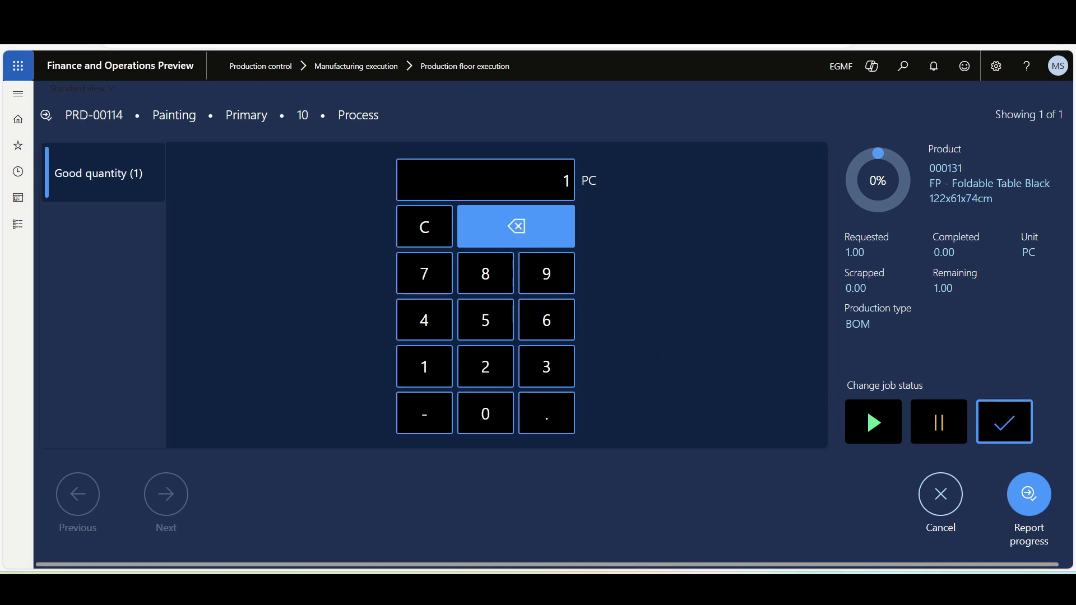
left_click(1028, 497)
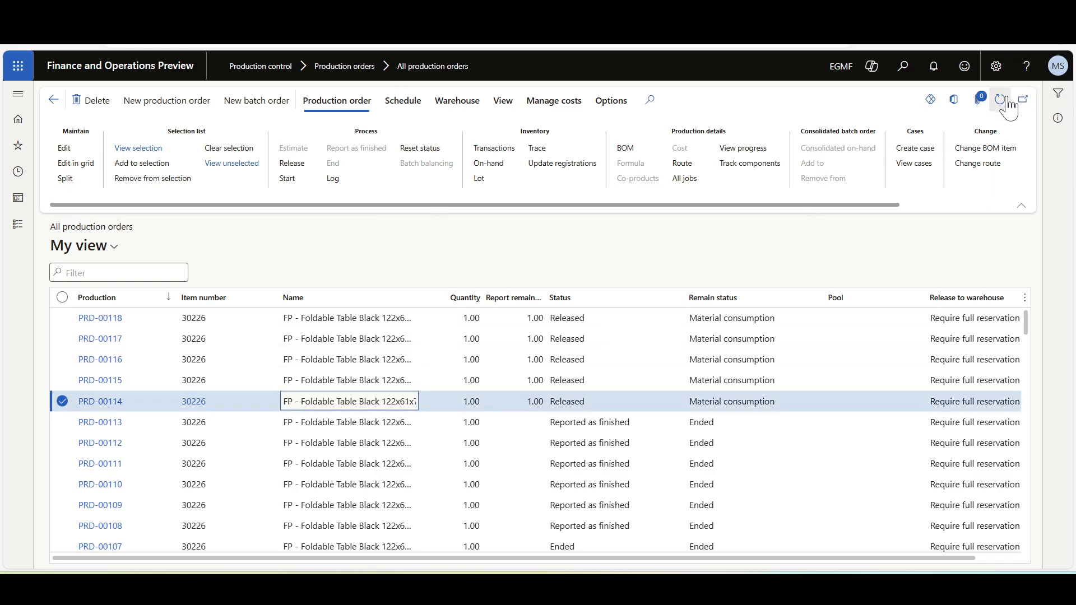
Refresh the production orders list, then review all production journals belonging to order PRD-00114 and return to the list.
left_click(1001, 103)
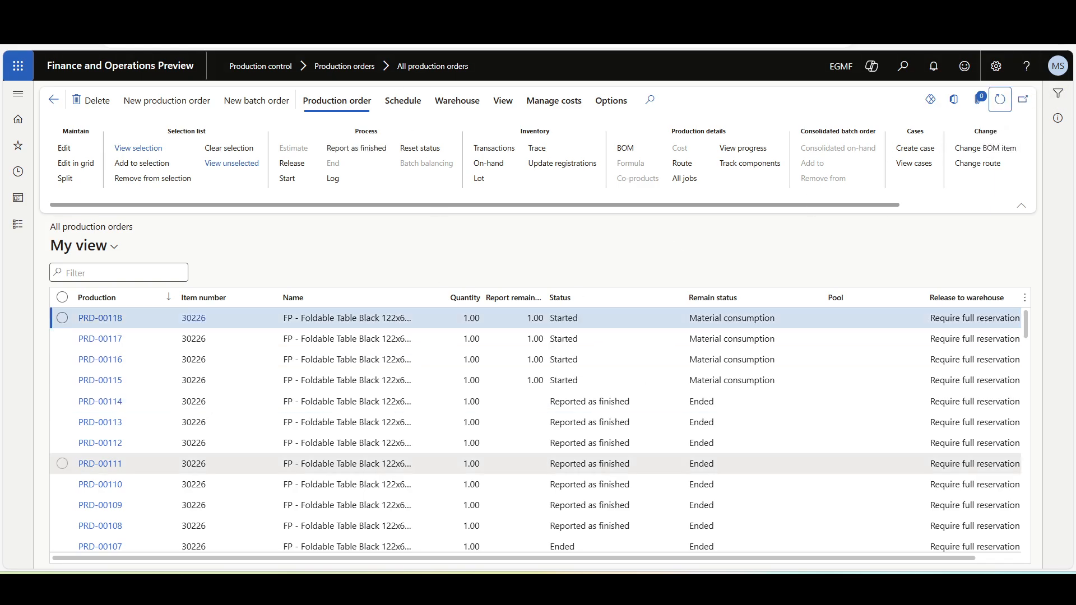
left_click(593, 401)
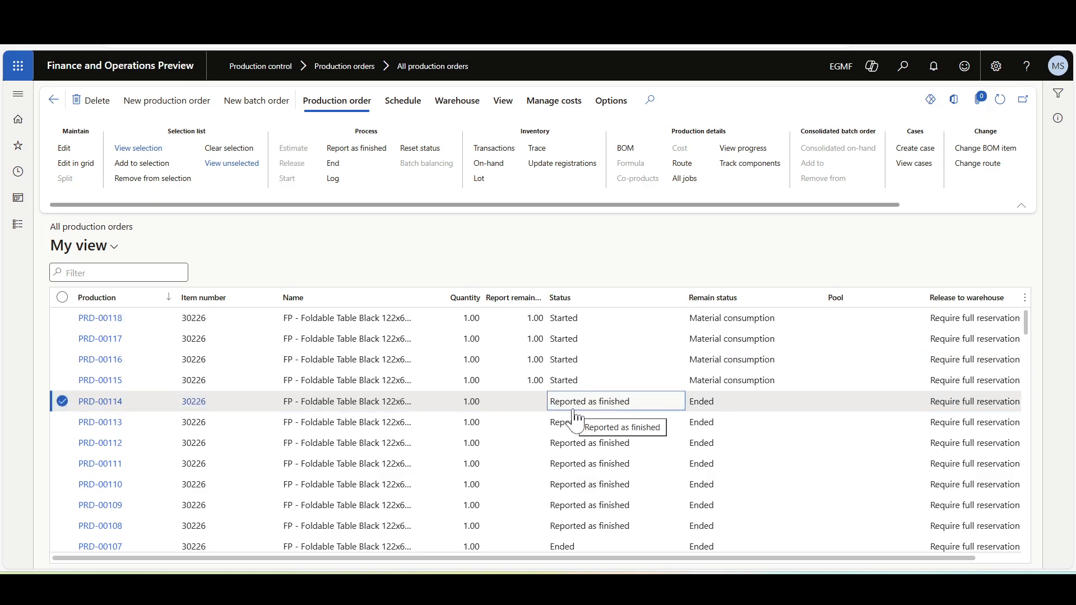
left_click(502, 105)
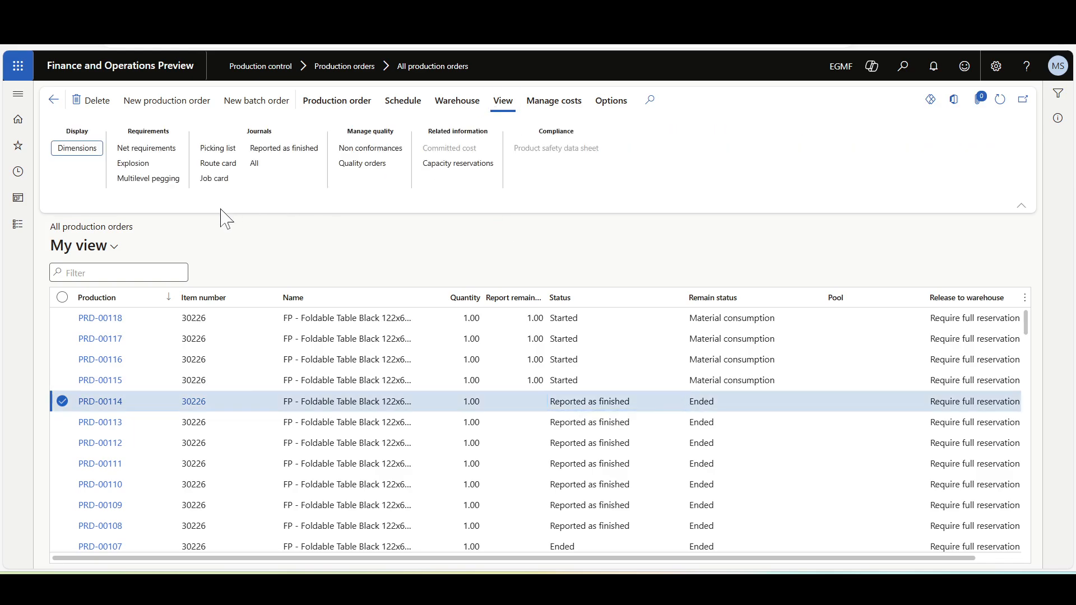
left_click(251, 167)
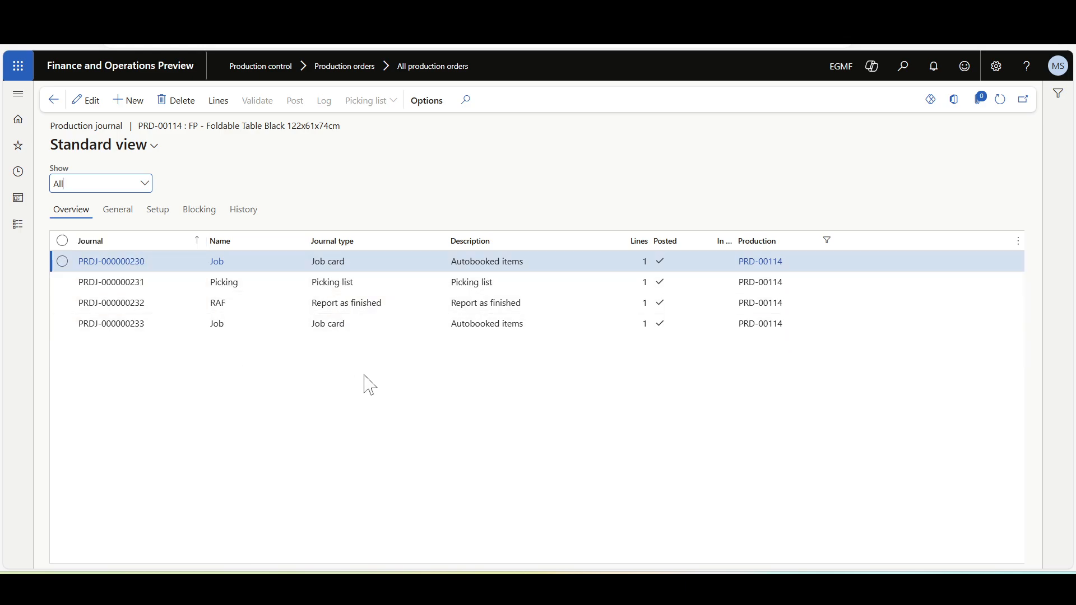
key("Escape")
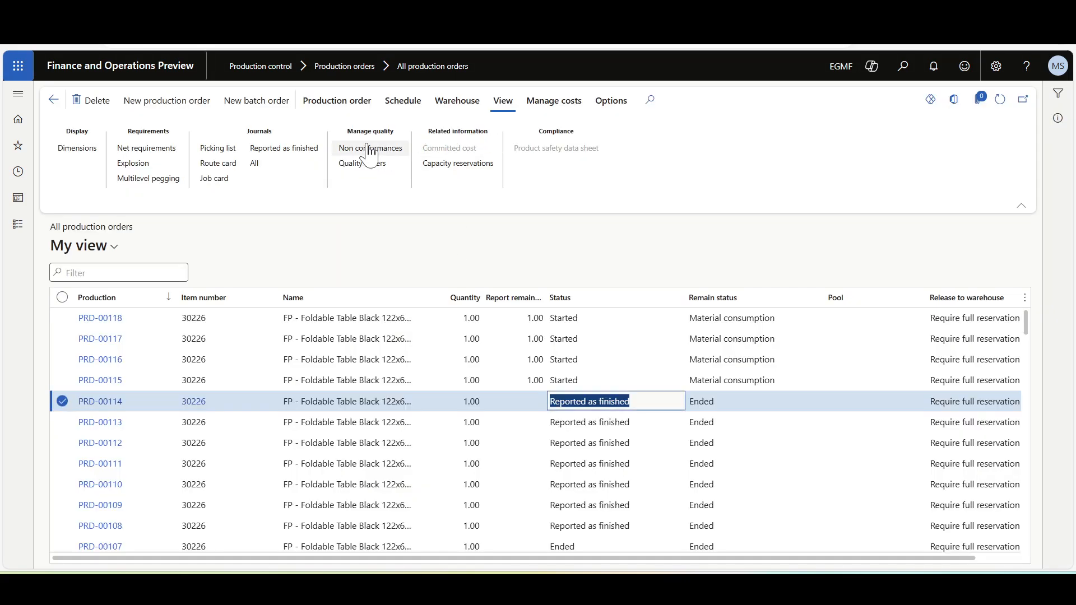
Try to end production order PRD-00114 with the date 23/08/2024.
left_click(332, 110)
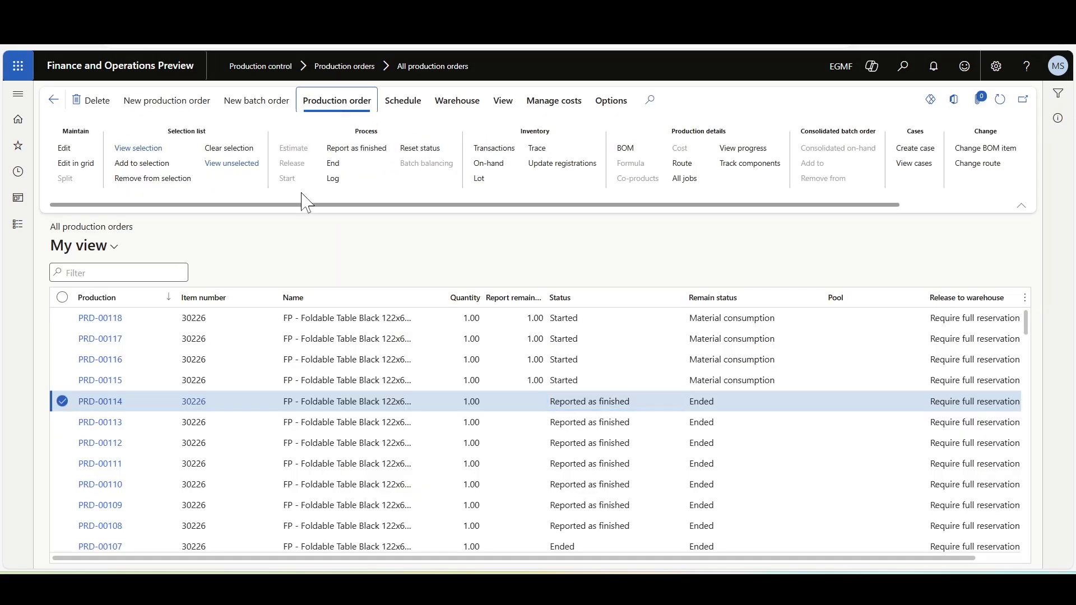
left_click(332, 165)
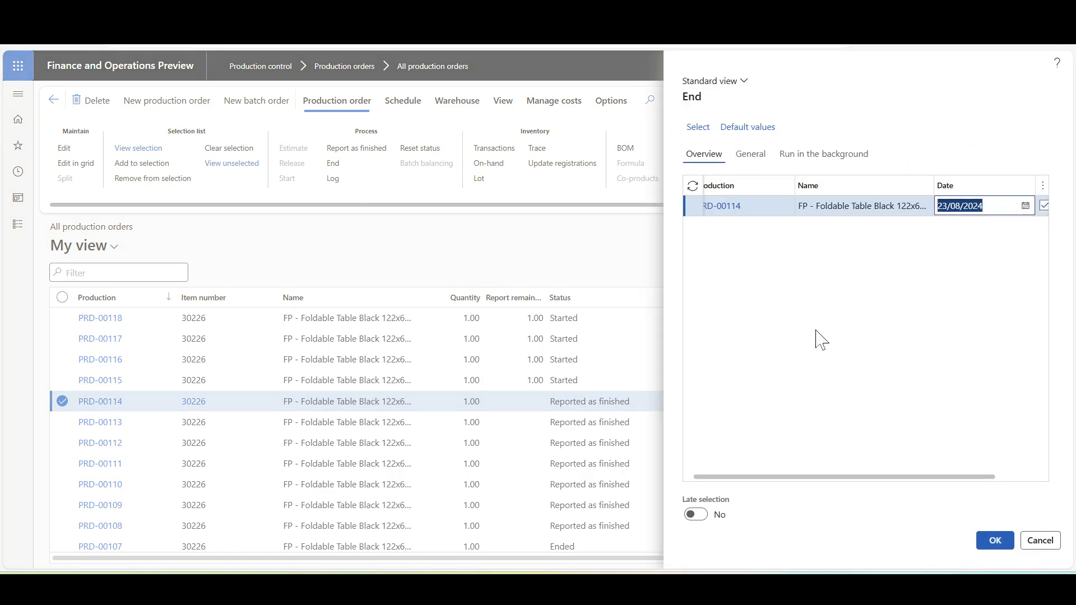
left_click(991, 541)
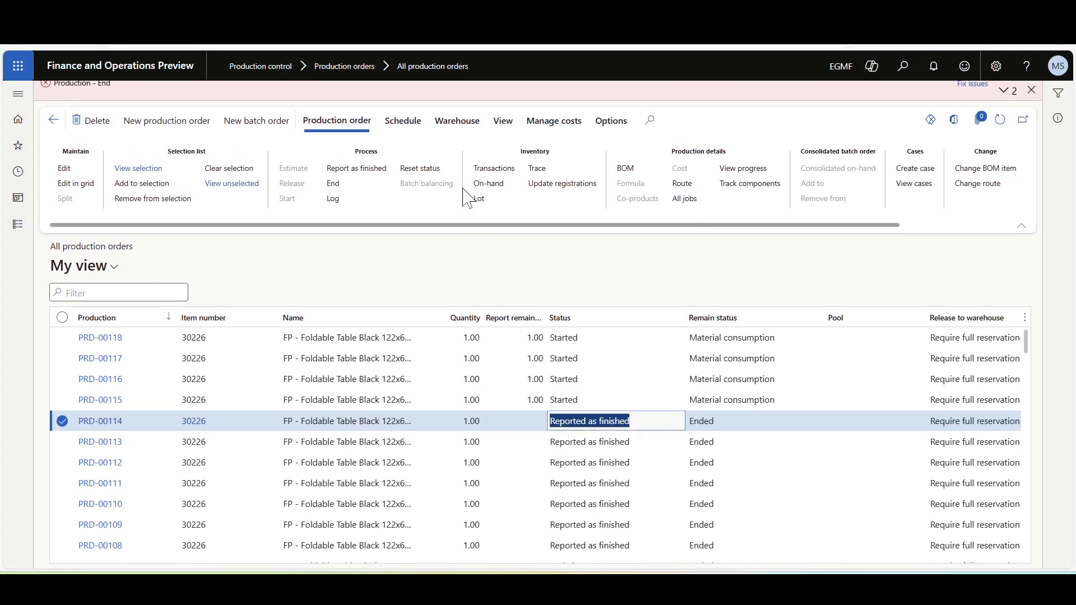
Examine the message details of the Production - End update for PRD-00114.
left_click(1004, 90)
left_click(994, 114)
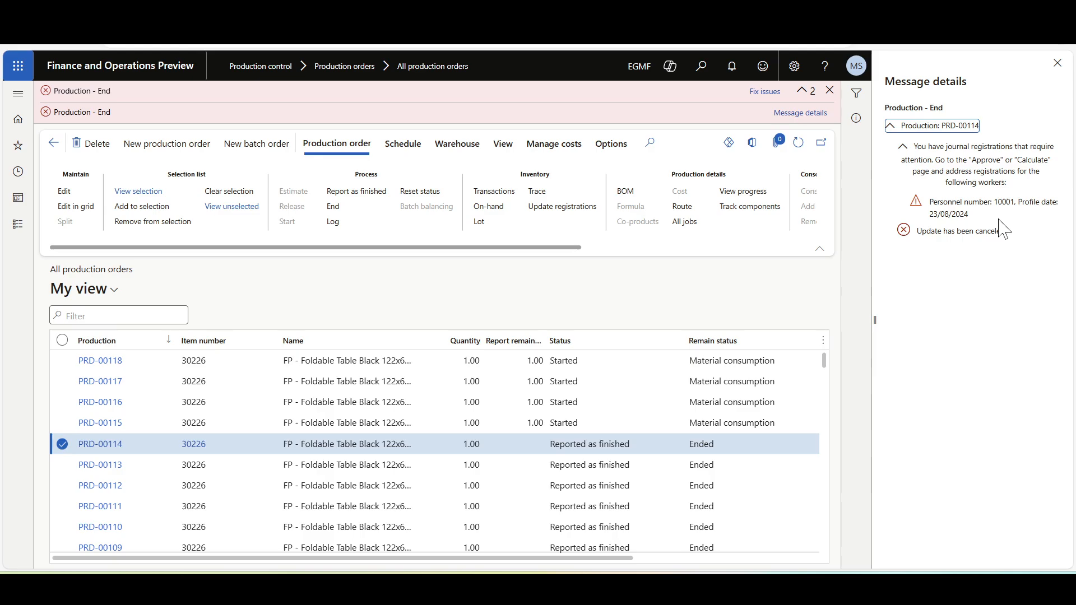
left_click(986, 273)
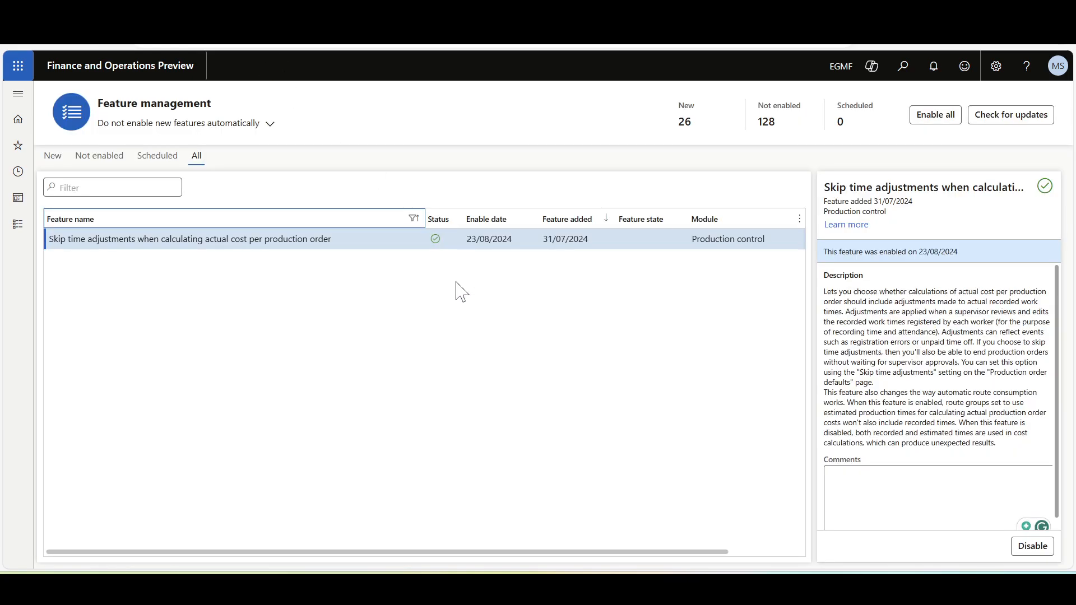
Check the feature "Skip time adjustments when calculating actual cost per production order" in Feature management.
left_click(448, 299)
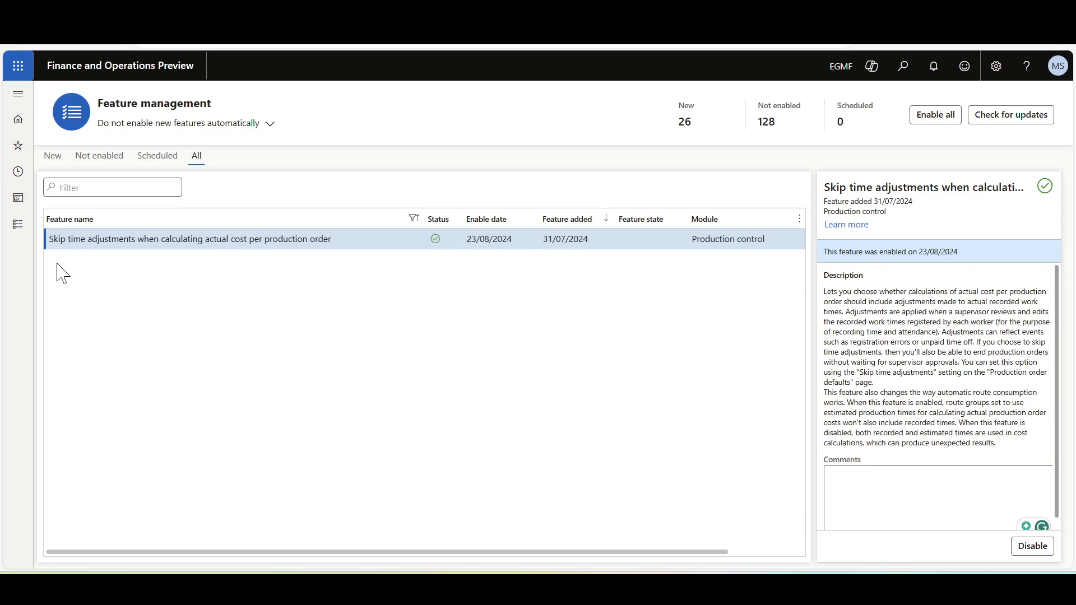
left_click(297, 242)
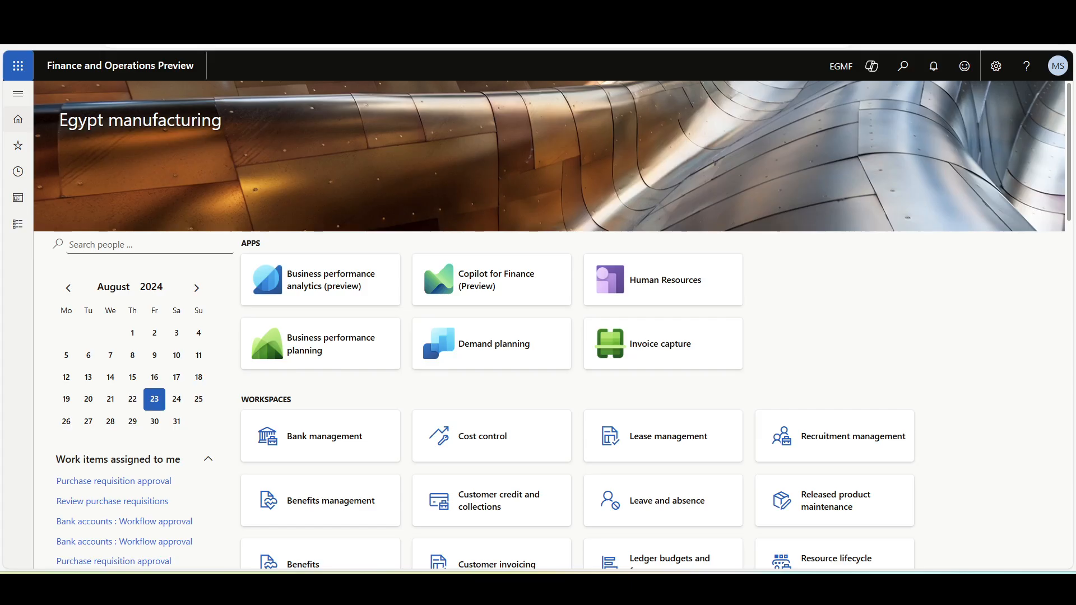
Enable Skip time adjustments in the general Production order defaults of Production control's manufacturing execution setup.
left_click(18, 94)
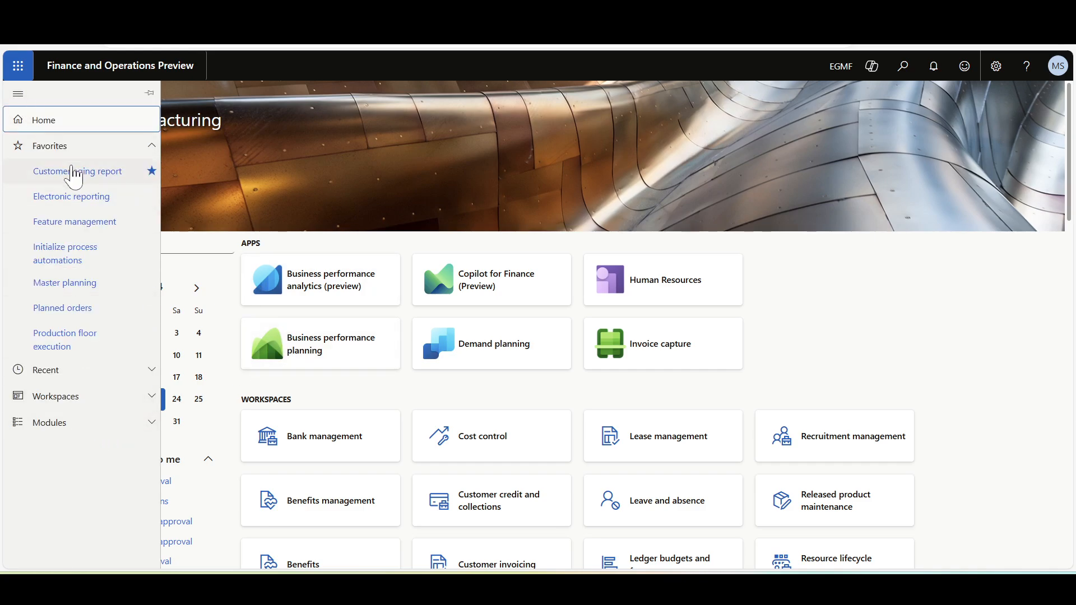
left_click(68, 147)
left_click(69, 228)
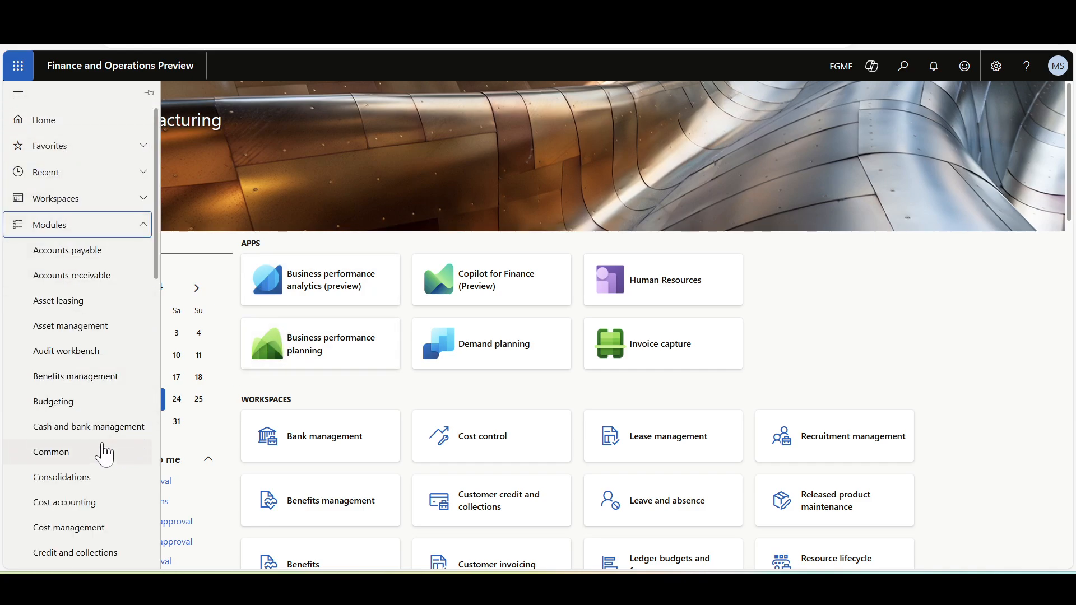
scroll(104, 454, "down", 12)
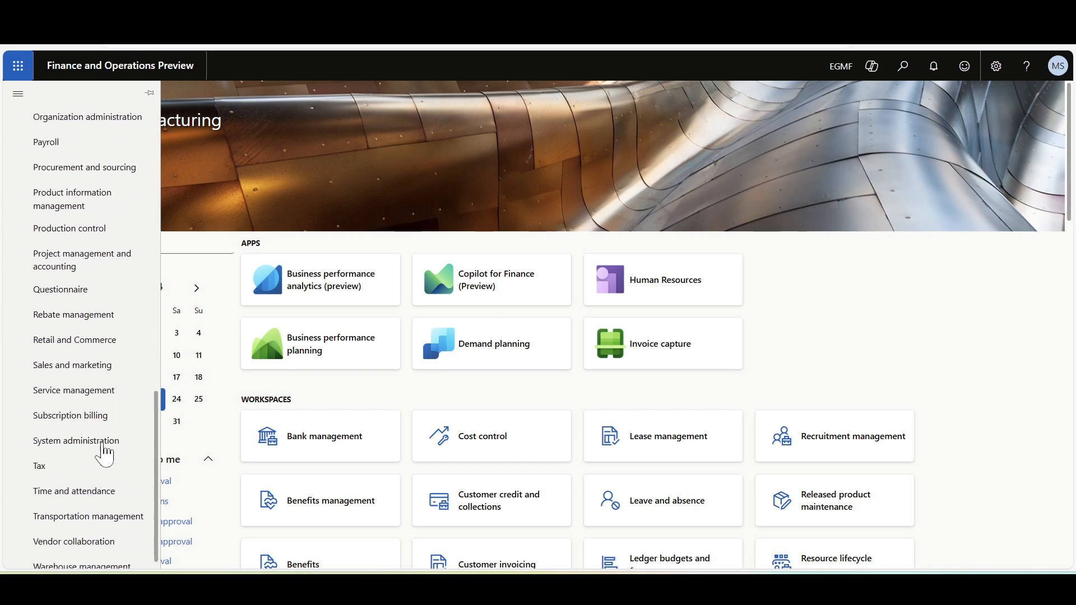
left_click(70, 217)
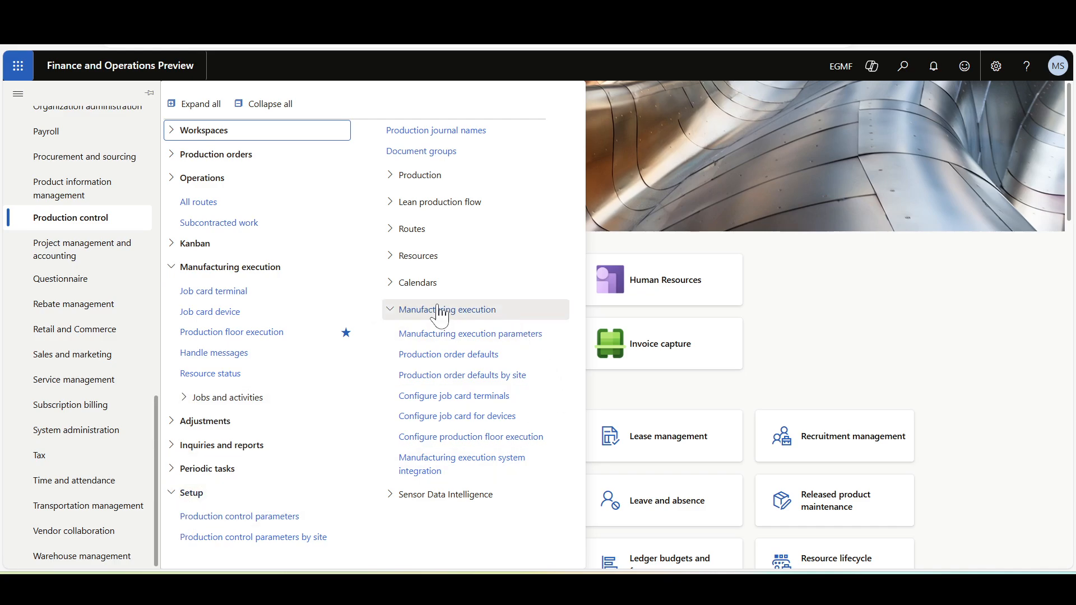
left_click(434, 355)
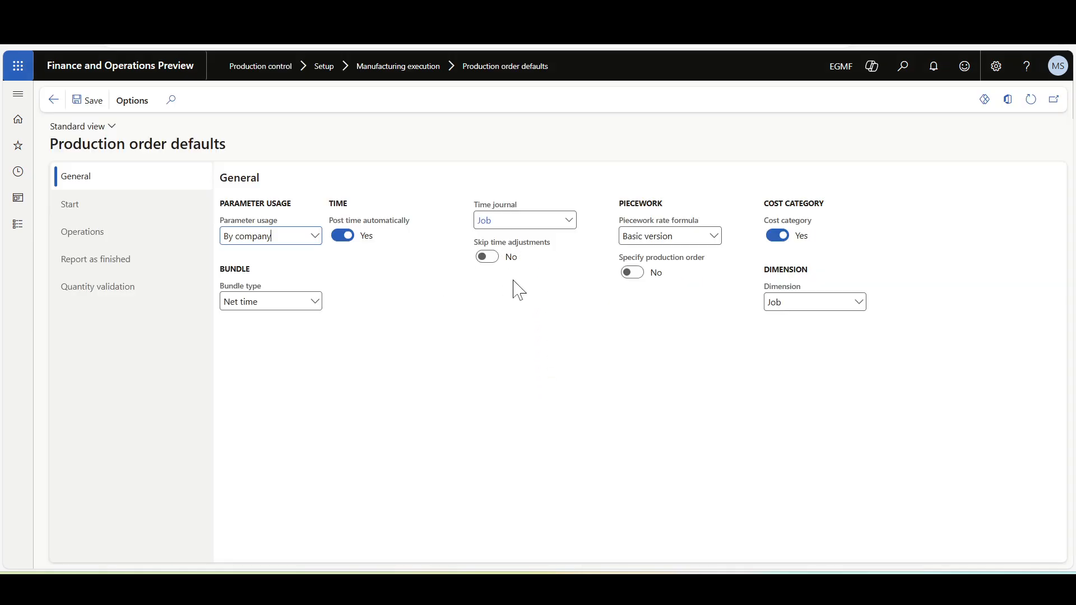
left_click(485, 259)
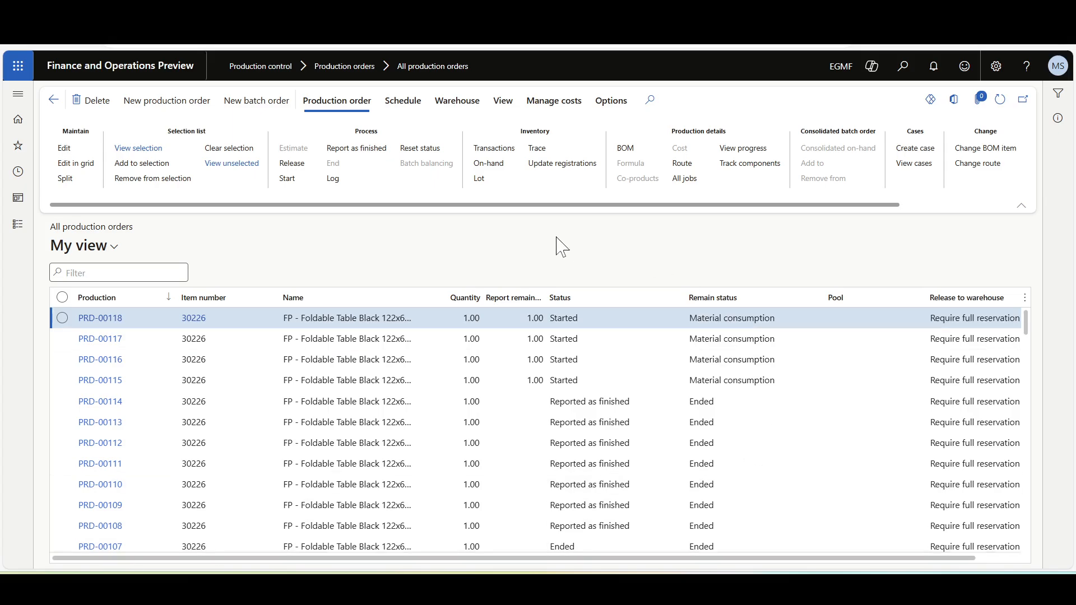
Select production order PRD-00114 in the list and start the End process for it.
left_click(347, 401)
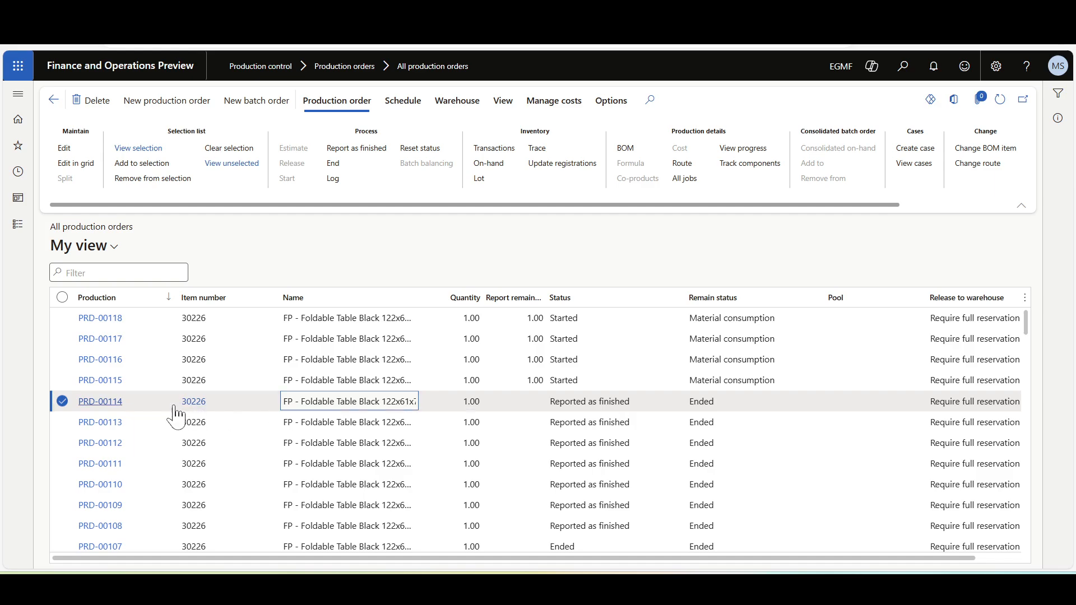
left_click(334, 163)
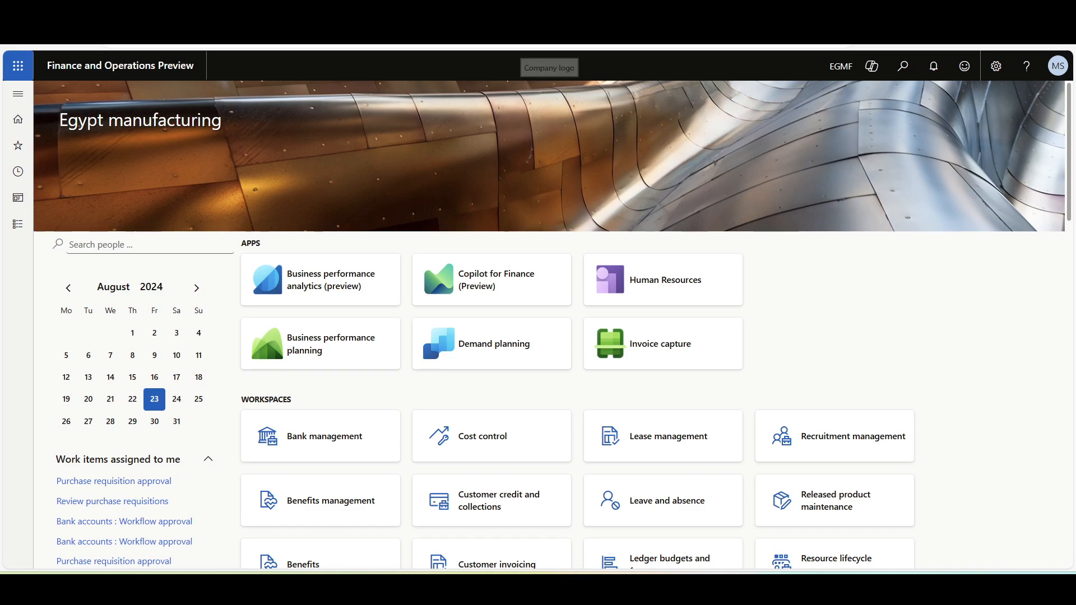
Open route group RG-100 in edit mode and review its estimation, costing and automatic route consumption settings.
left_click(22, 94)
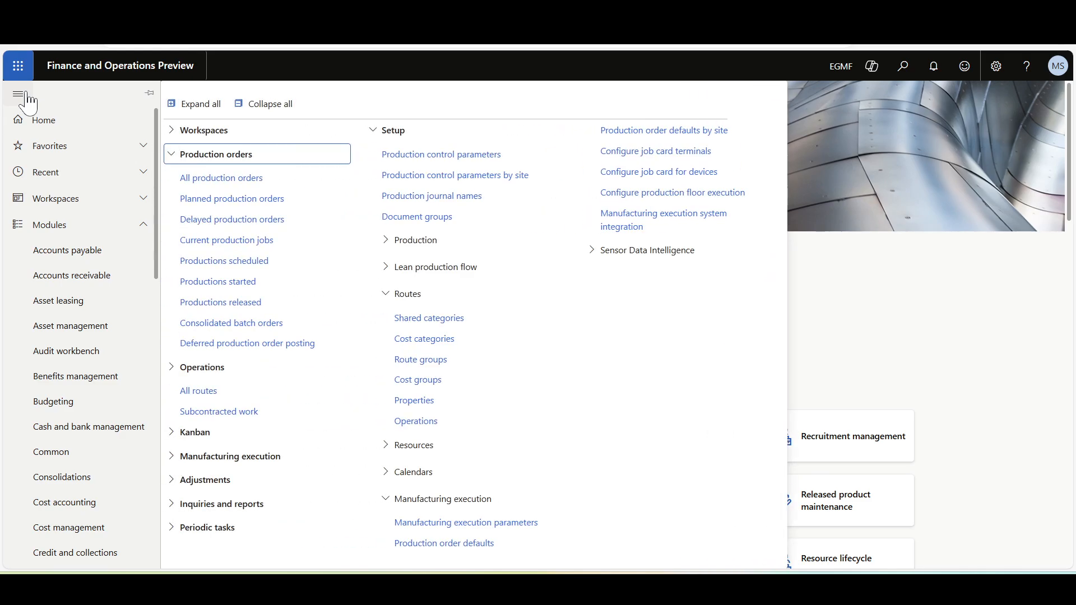
scroll(80, 364, "down", 10)
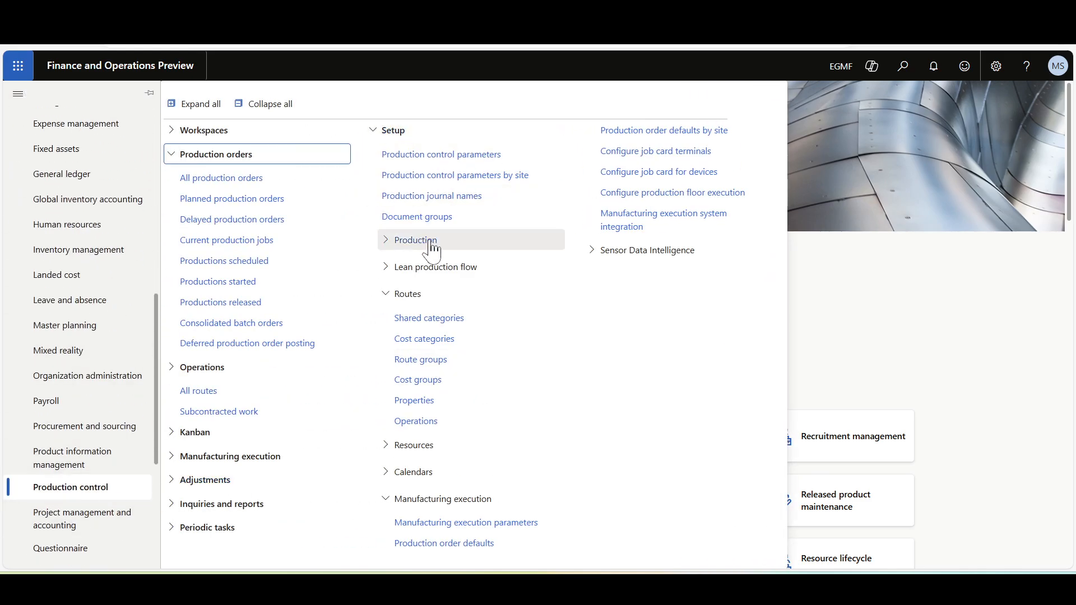
left_click(437, 361)
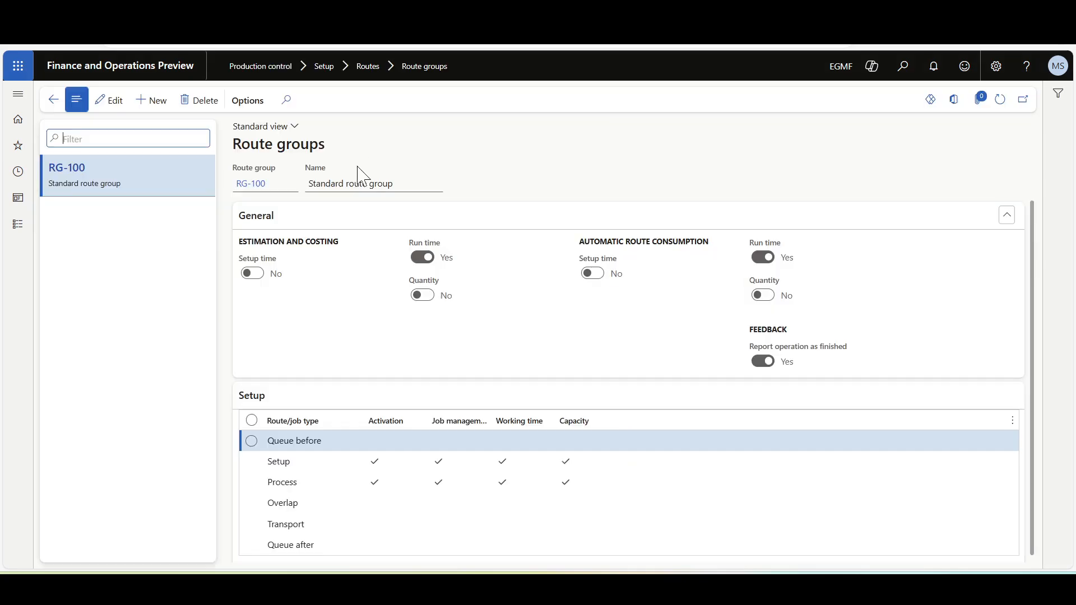
left_click(120, 107)
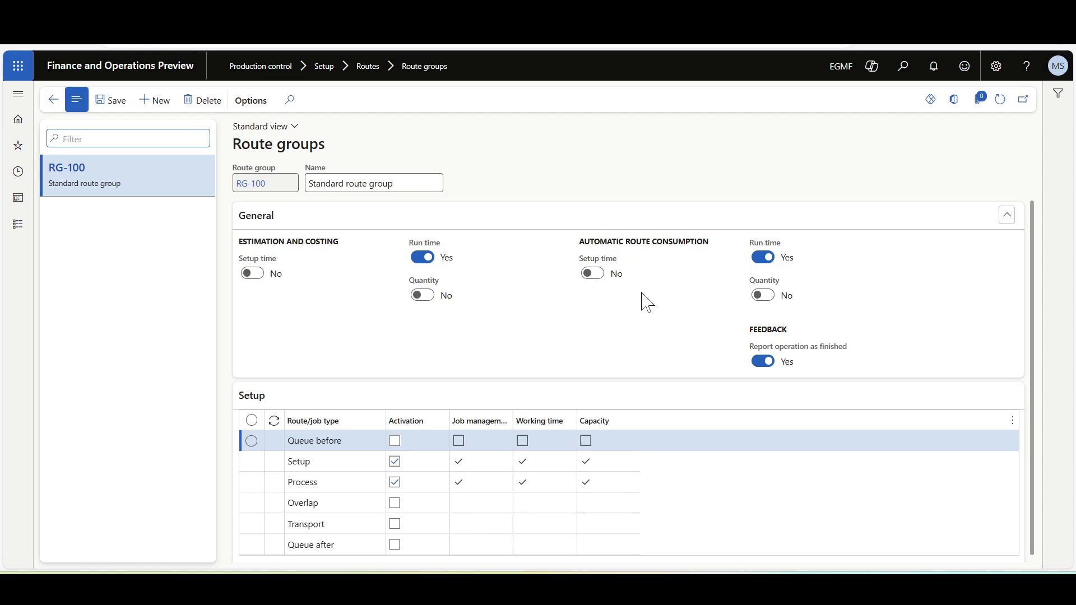
Review the Start settings for automatic route consumption in the manufacturing execution Production order defaults.
left_click(18, 94)
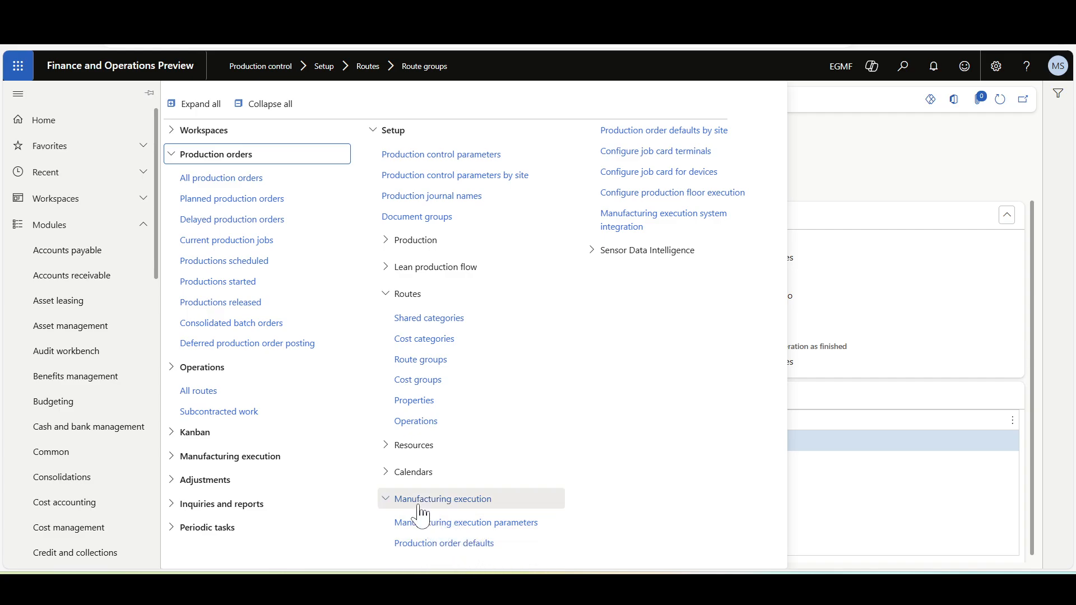
left_click(448, 544)
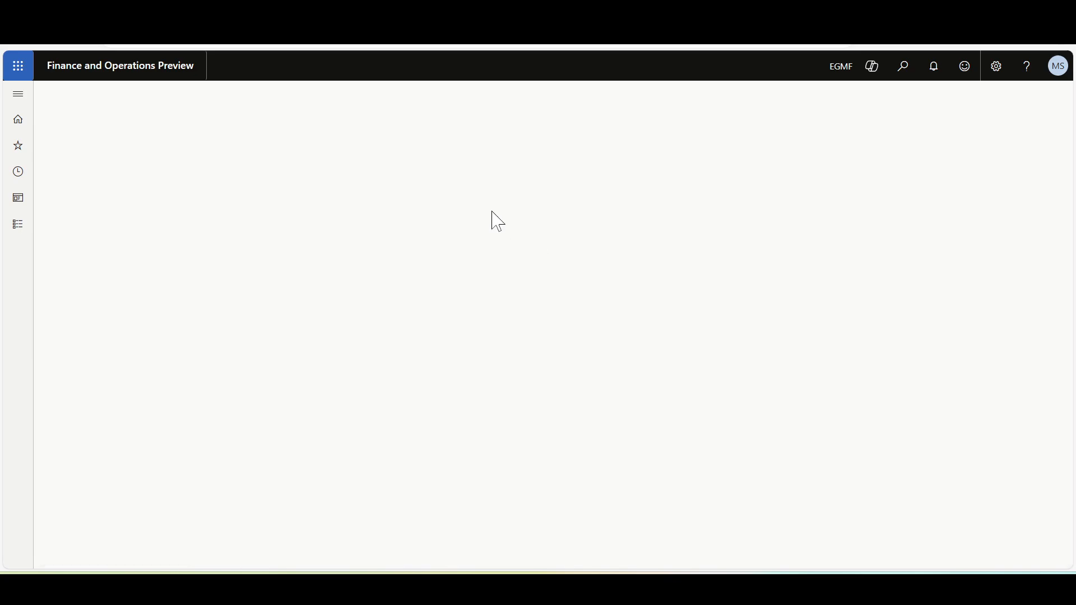
left_click(96, 206)
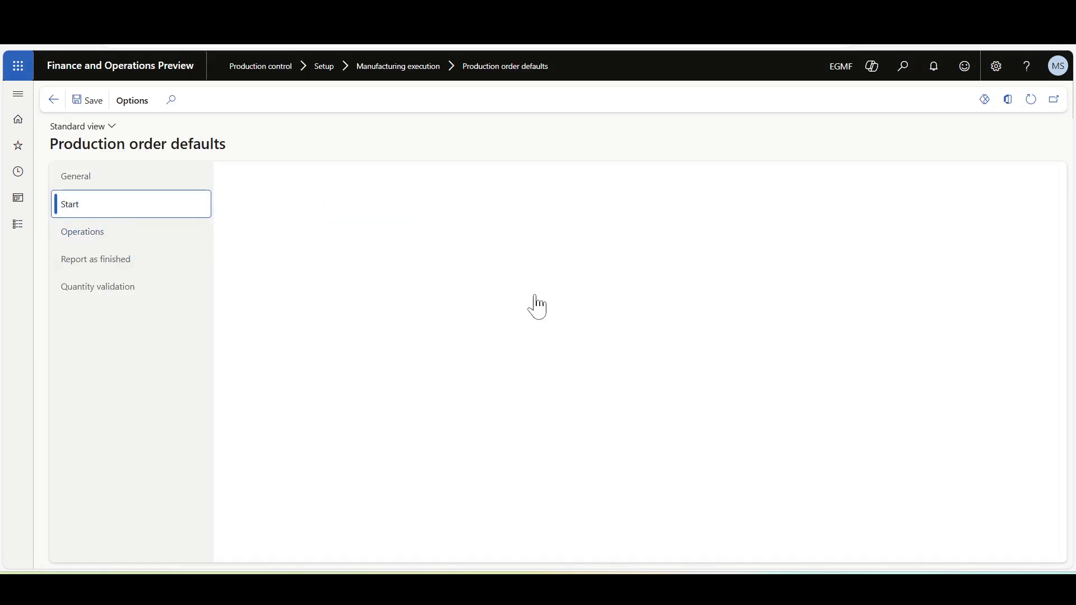
mouse_move(542, 218)
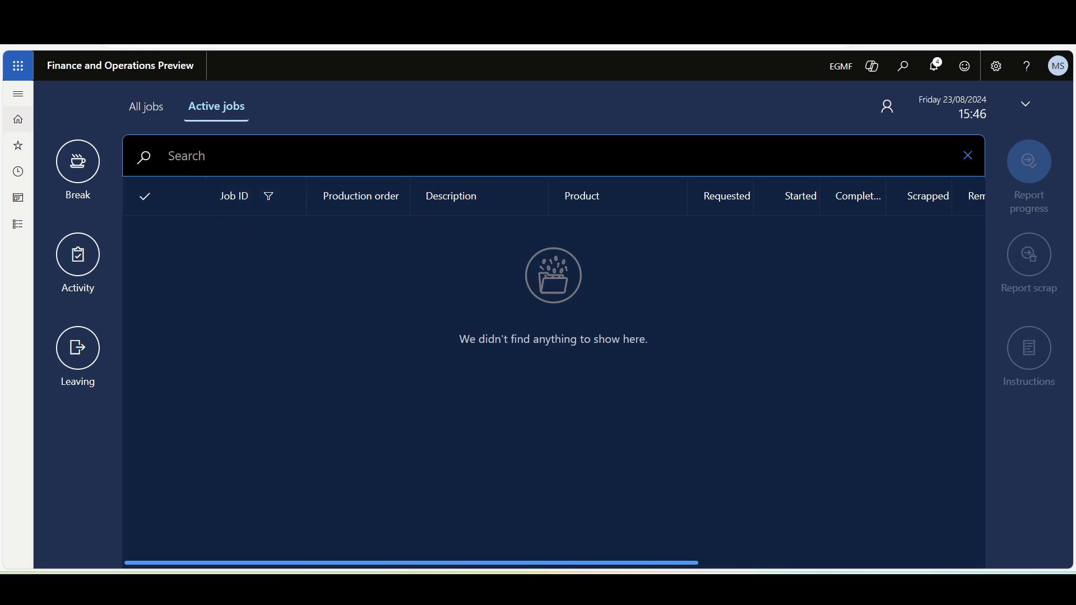
Start the Painting job of production order PRD-00120 in the production floor execution interface with a quantity of 1.
left_click(146, 107)
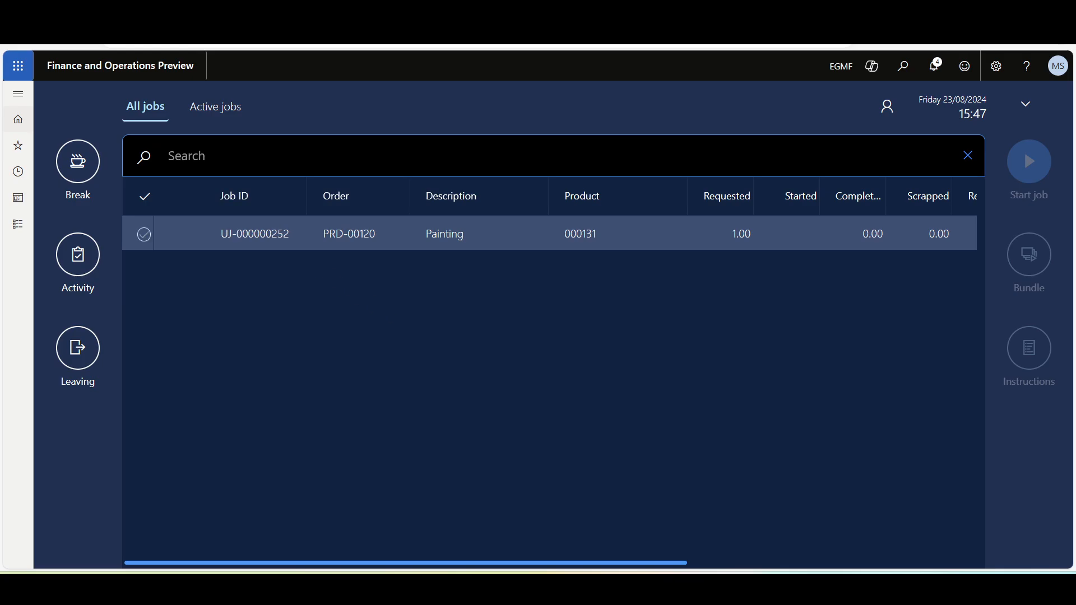
left_click(144, 234)
left_click(1031, 168)
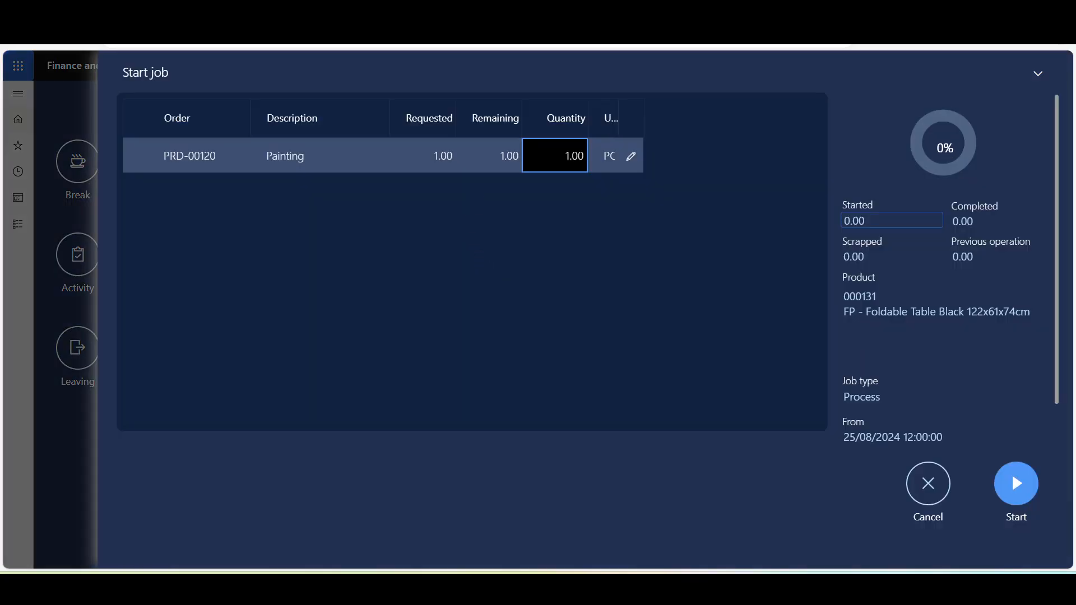
left_click(1017, 483)
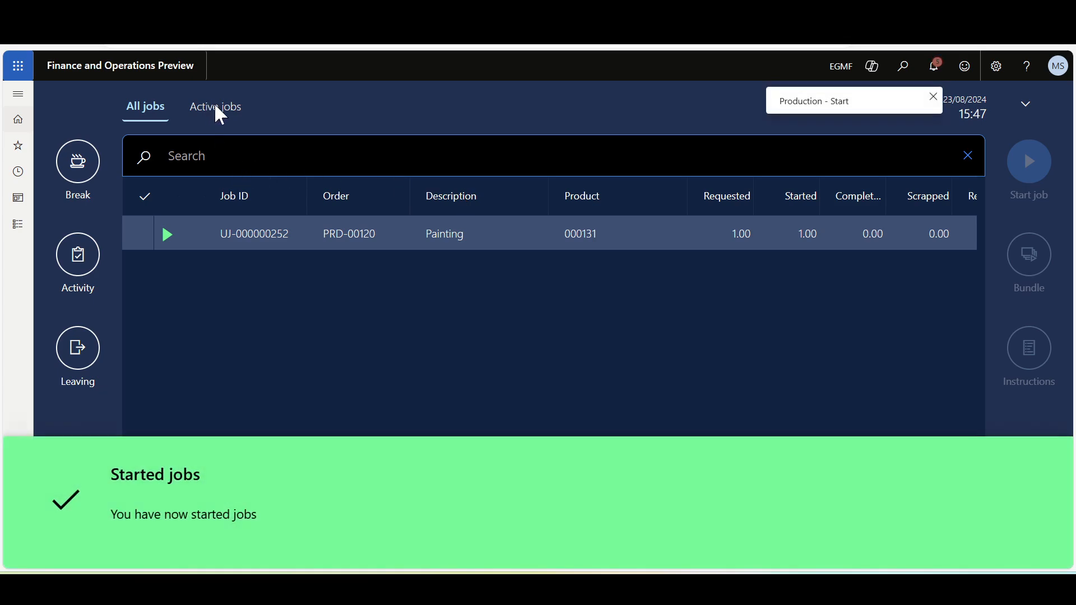
Report progress on the active Painting job of PRD-00120 with a good quantity of 1 and the job status set to completed.
left_click(227, 109)
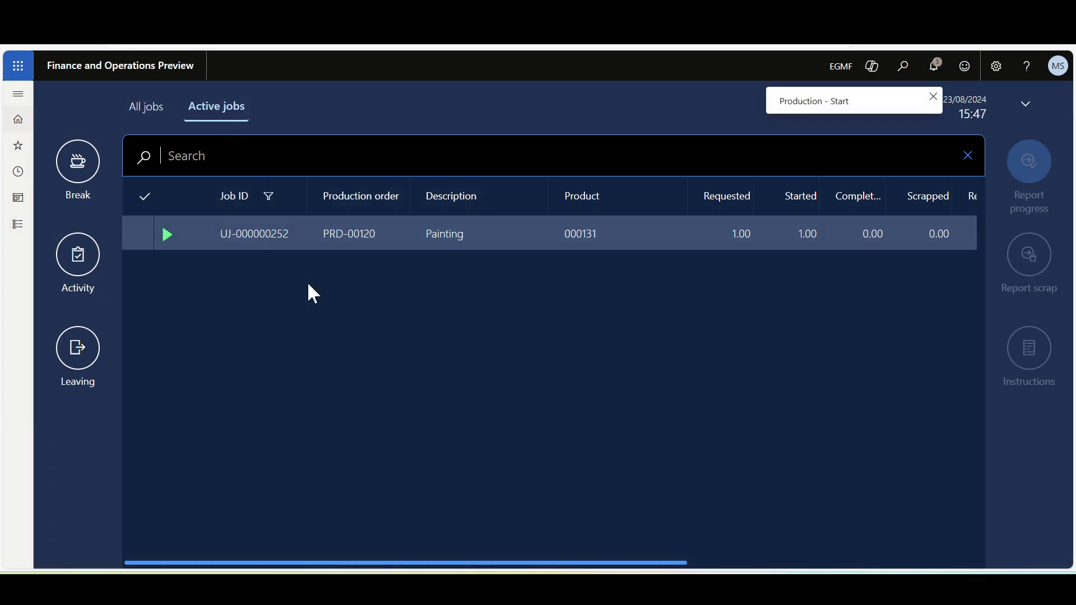
left_click(143, 235)
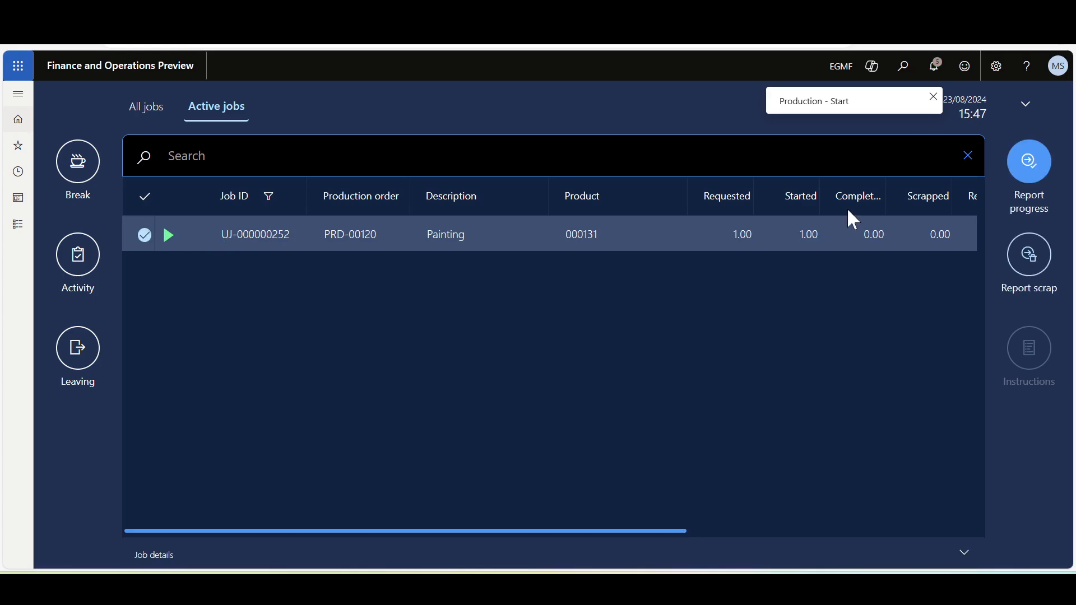
left_click(1028, 162)
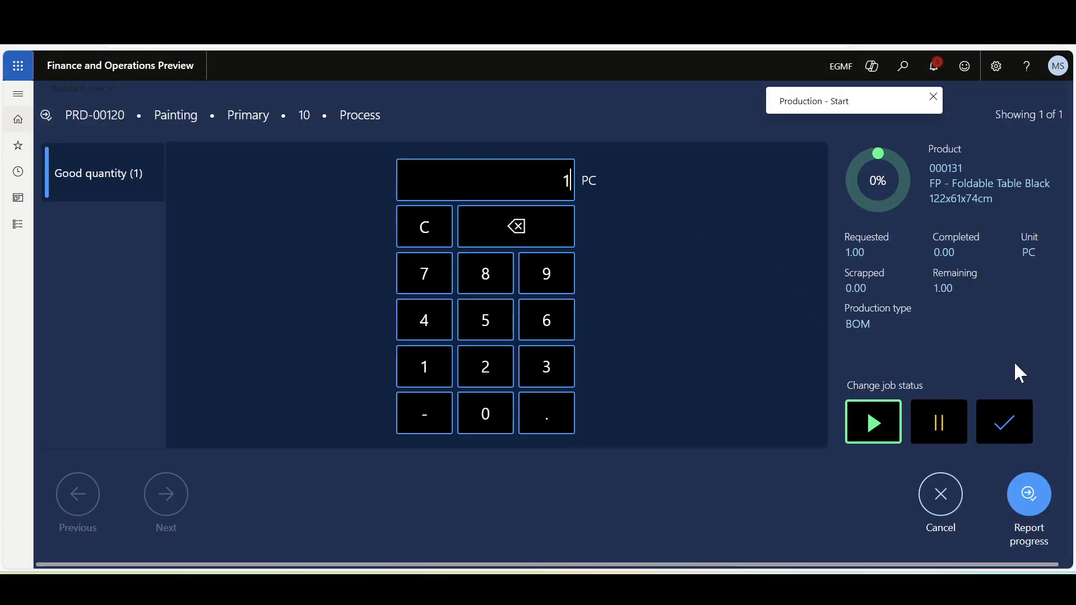
left_click(1015, 413)
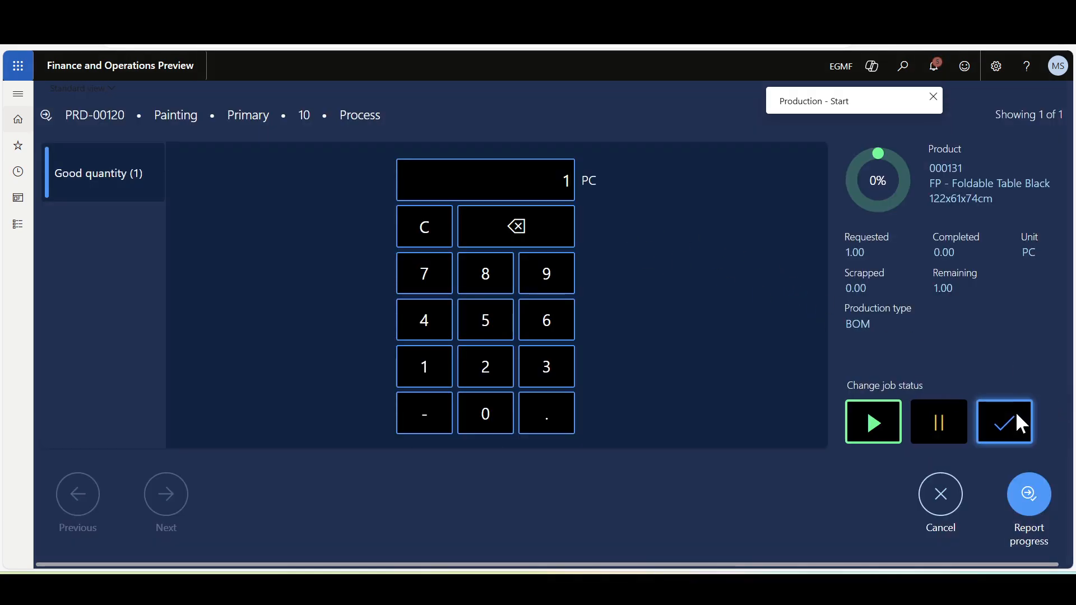
left_click(1029, 493)
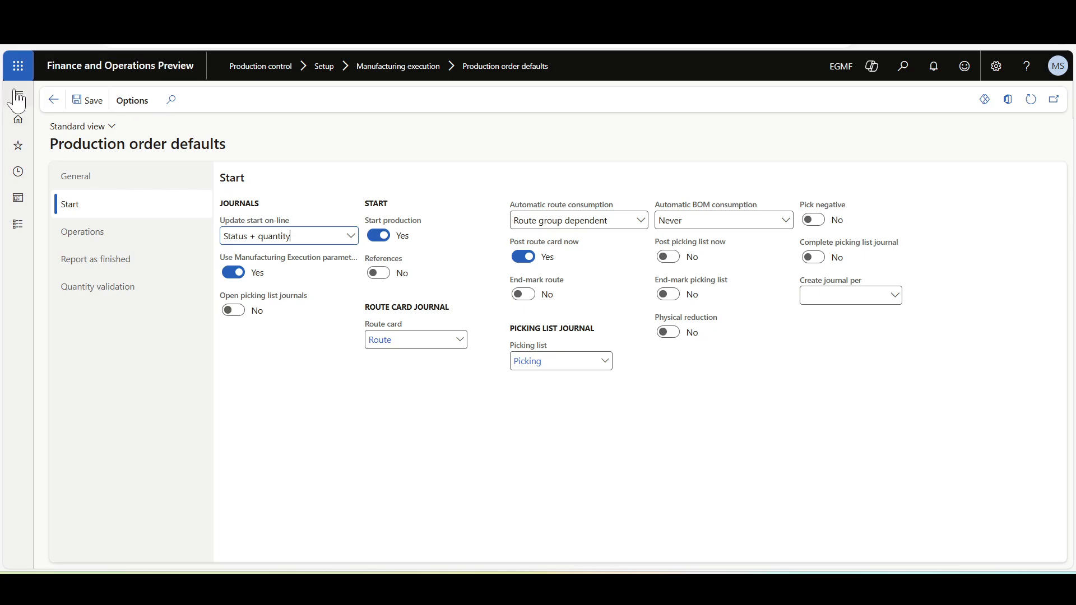
Open the list of all production journals for production order PRD-00120 from All production orders.
left_click(18, 93)
left_click(221, 176)
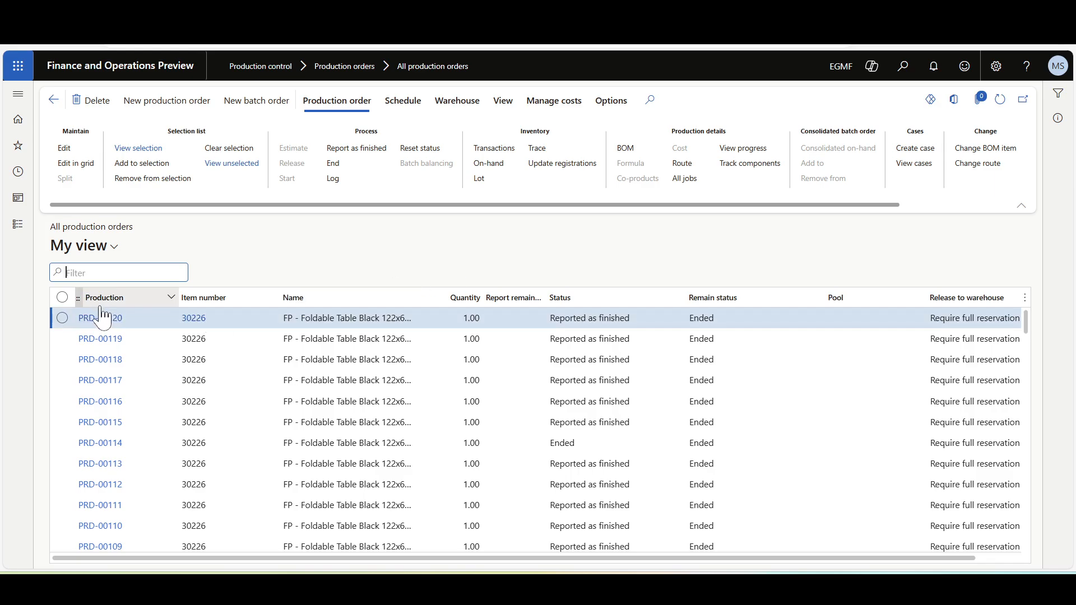
left_click(503, 101)
left_click(305, 164)
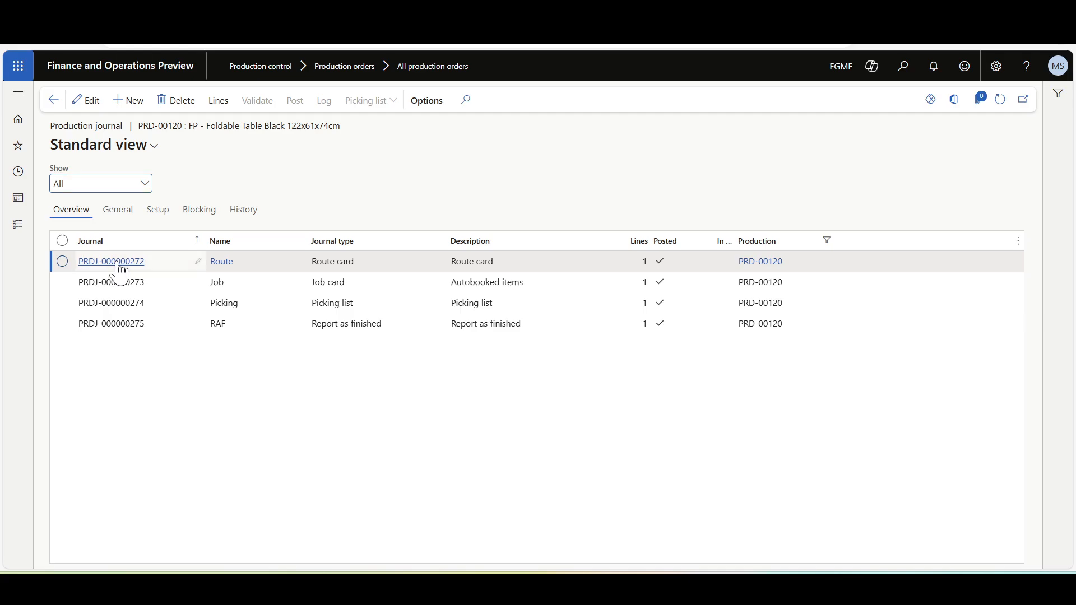
Examine the journal lines of the route card and job card journals of PRD-00120, then return to the production order list.
left_click(346, 264)
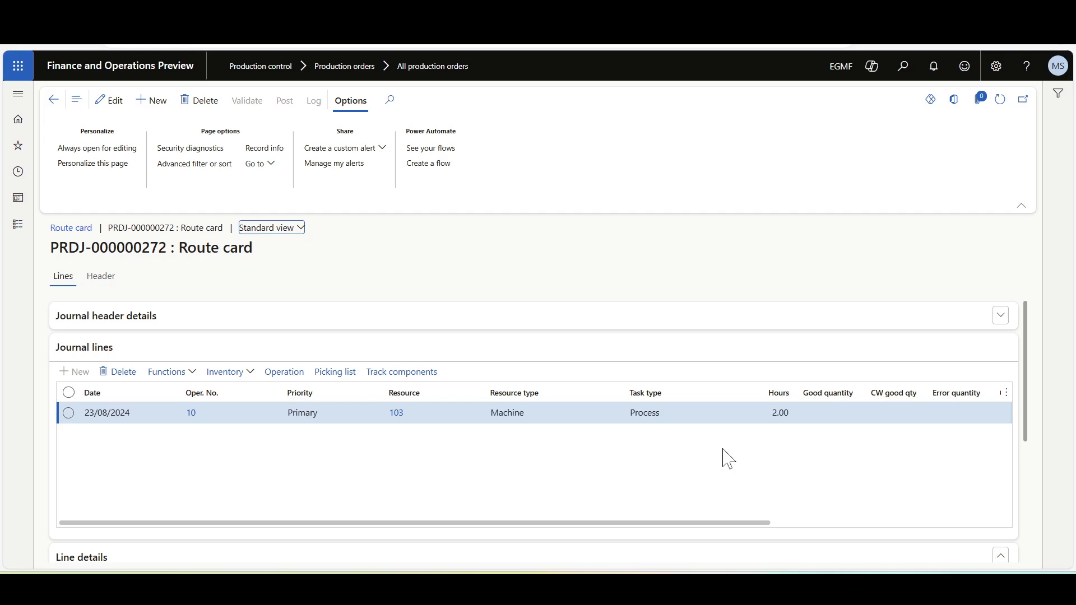
left_click(54, 101)
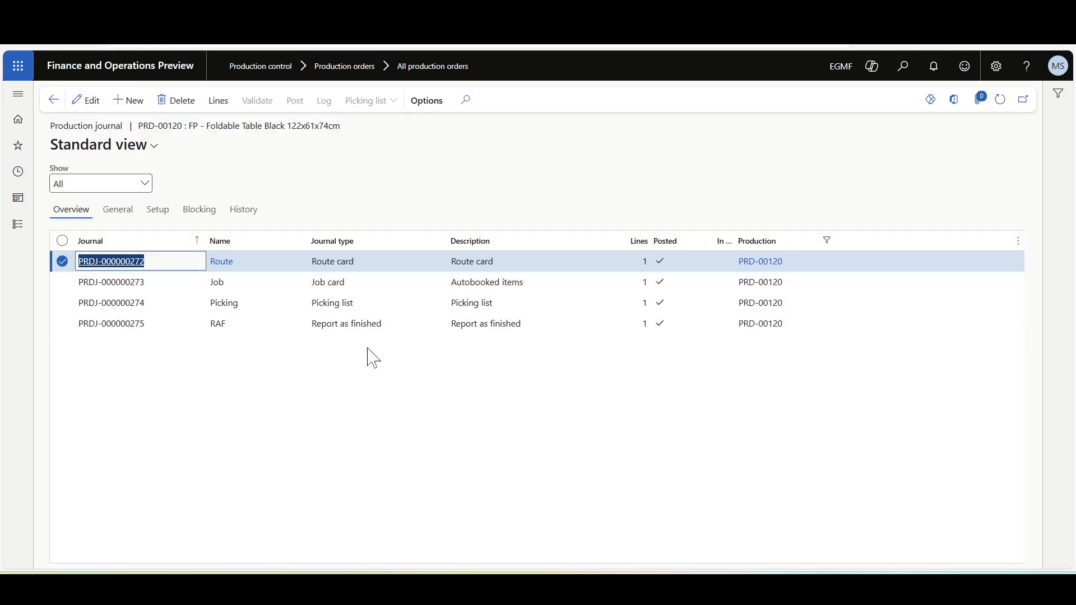
left_click(333, 286)
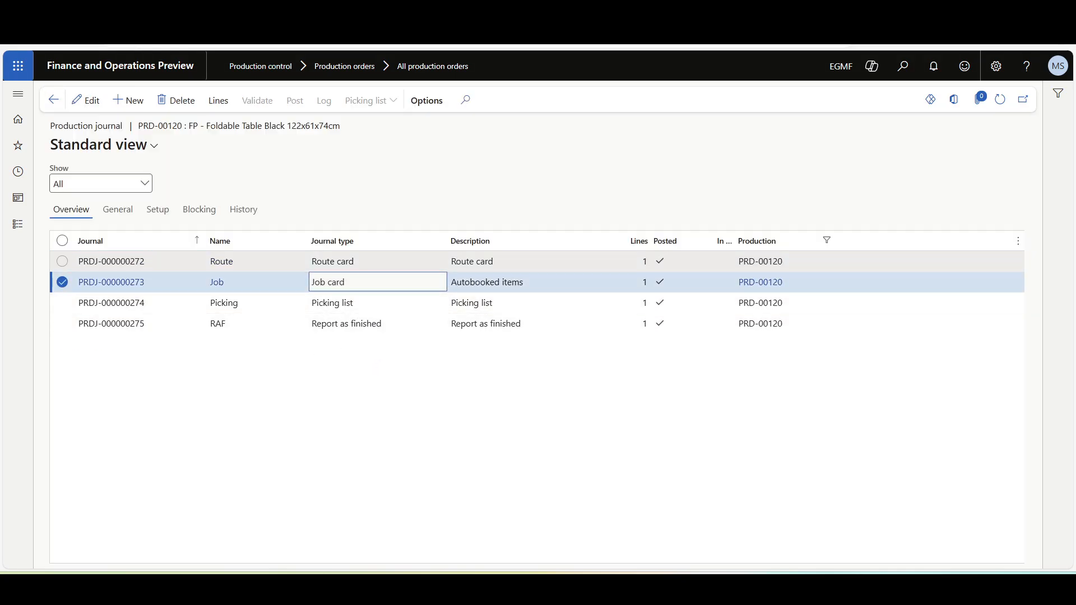
left_click(134, 283)
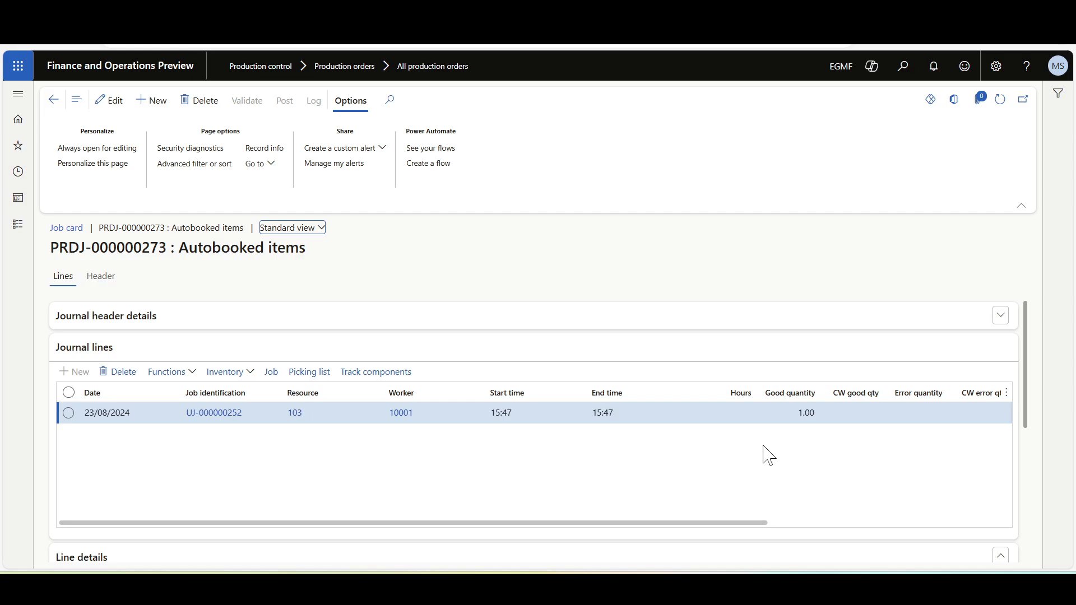
key("Escape")
key("Escape")
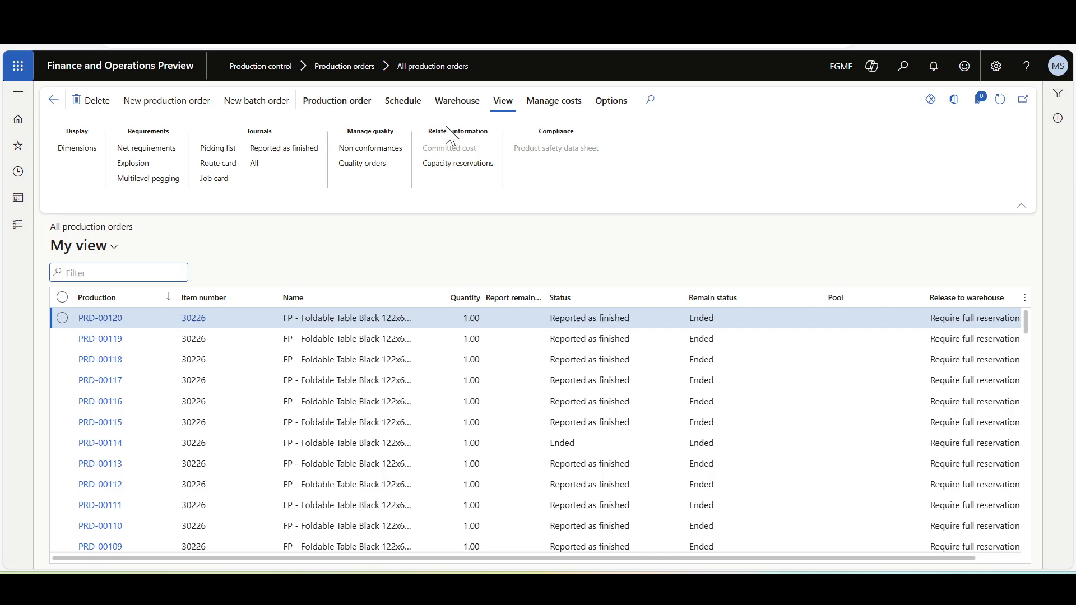
Open the calculation details of PRD-00120 and examine the process line in its costing overview.
left_click(553, 101)
left_click(173, 149)
left_click(173, 184)
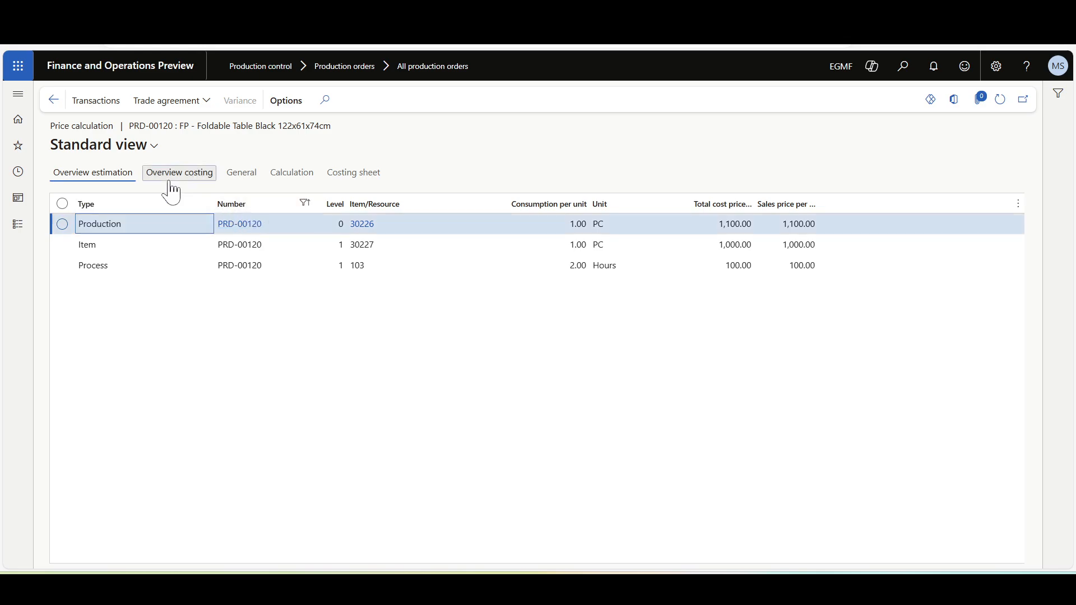
left_click(112, 267)
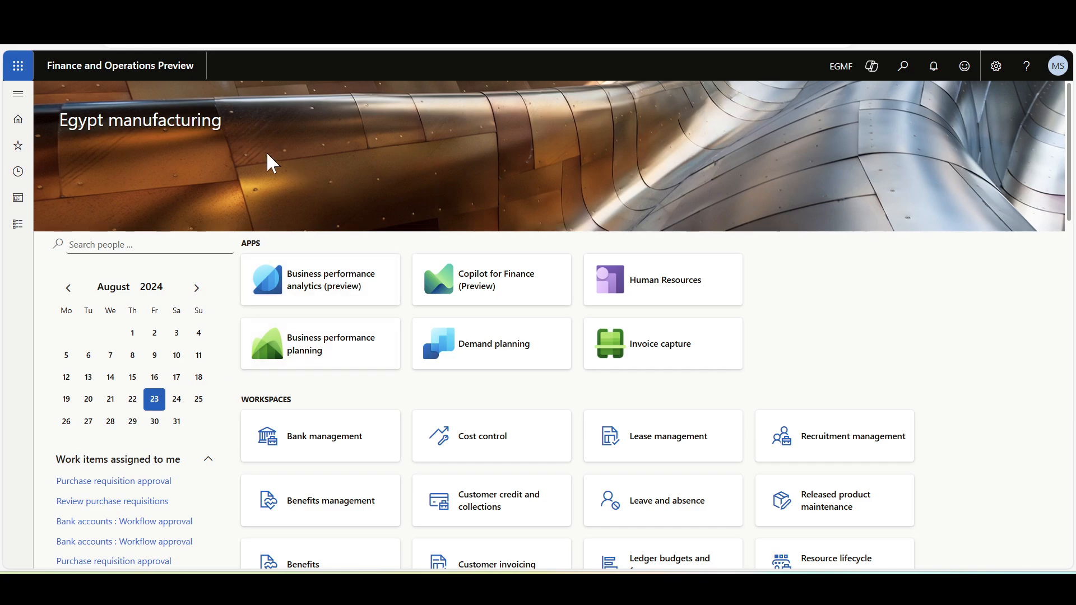
Review route group RG-100's automatic route consumption settings and the Start settings in the manufacturing execution Production order defaults.
left_click(21, 100)
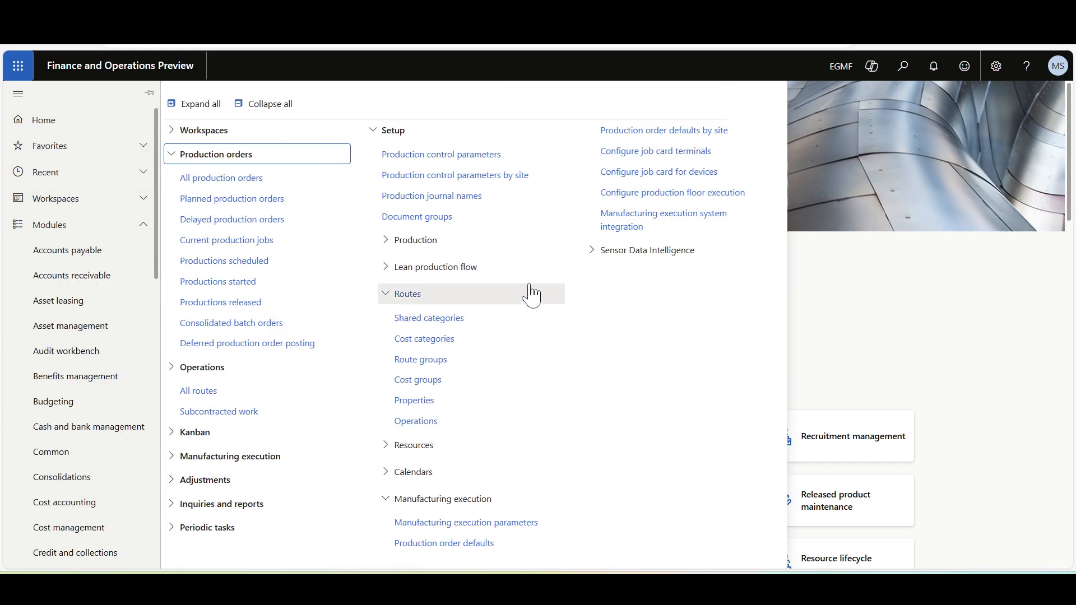
left_click(447, 361)
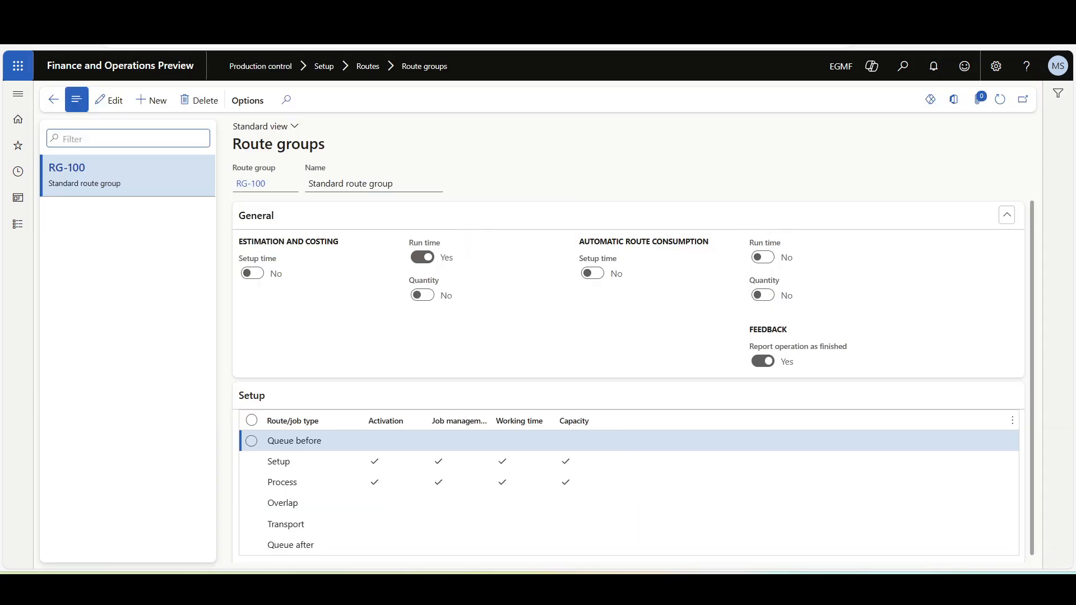
left_click(18, 94)
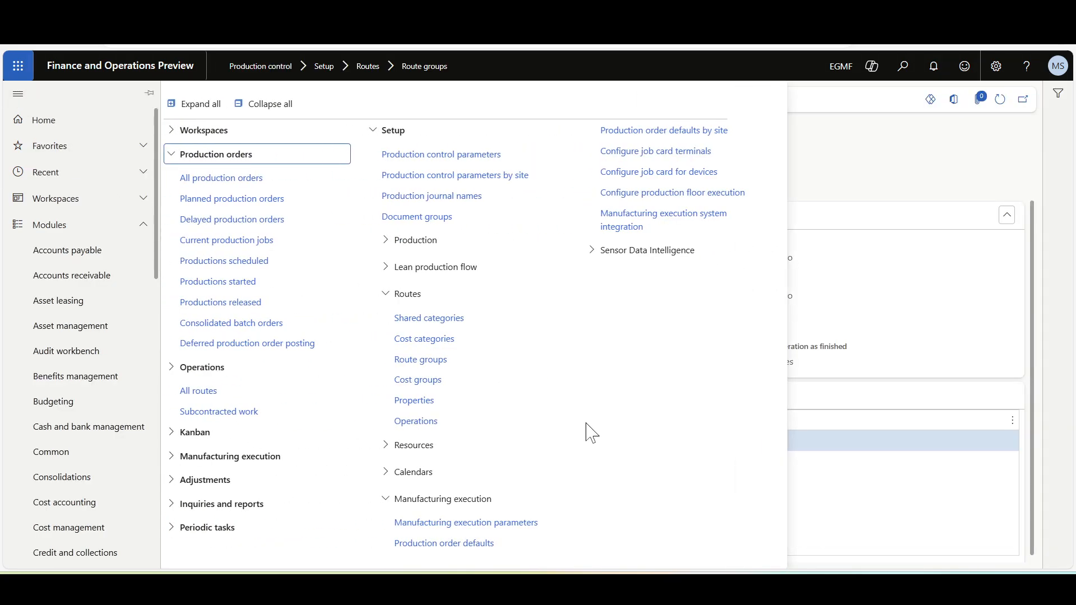
left_click(444, 543)
left_click(114, 219)
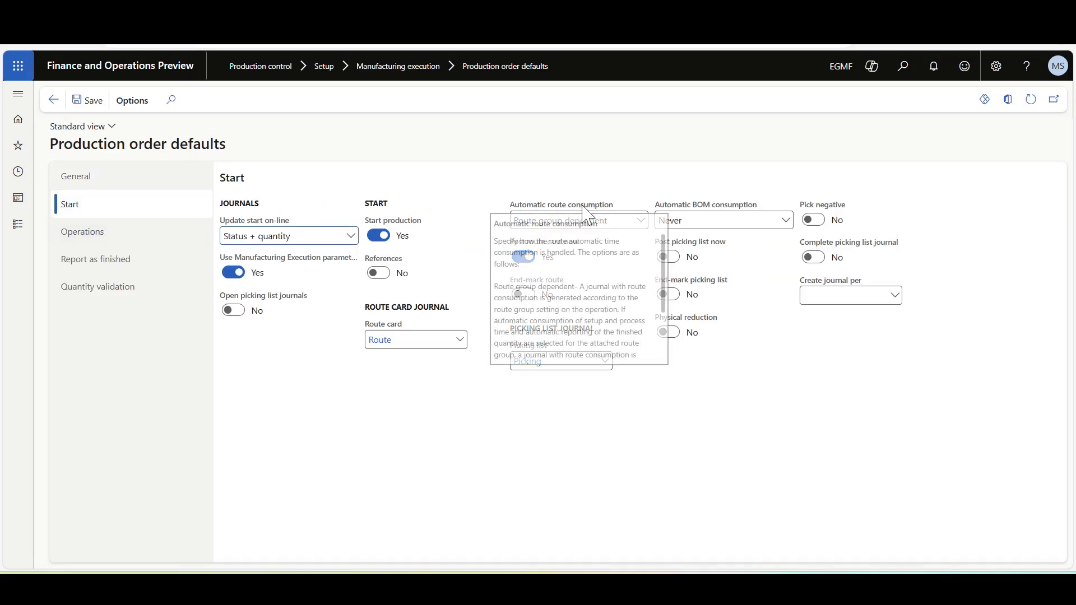
left_click(120, 66)
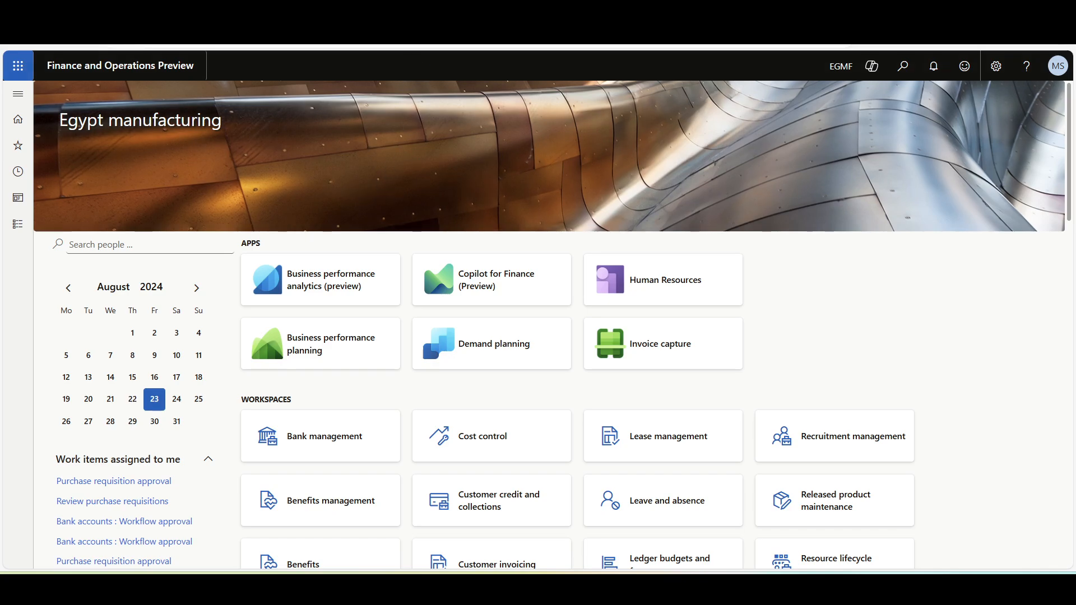
Switch to the production floor execution interface and start the Painting job of production order PRD-00122.
left_click(364, 11)
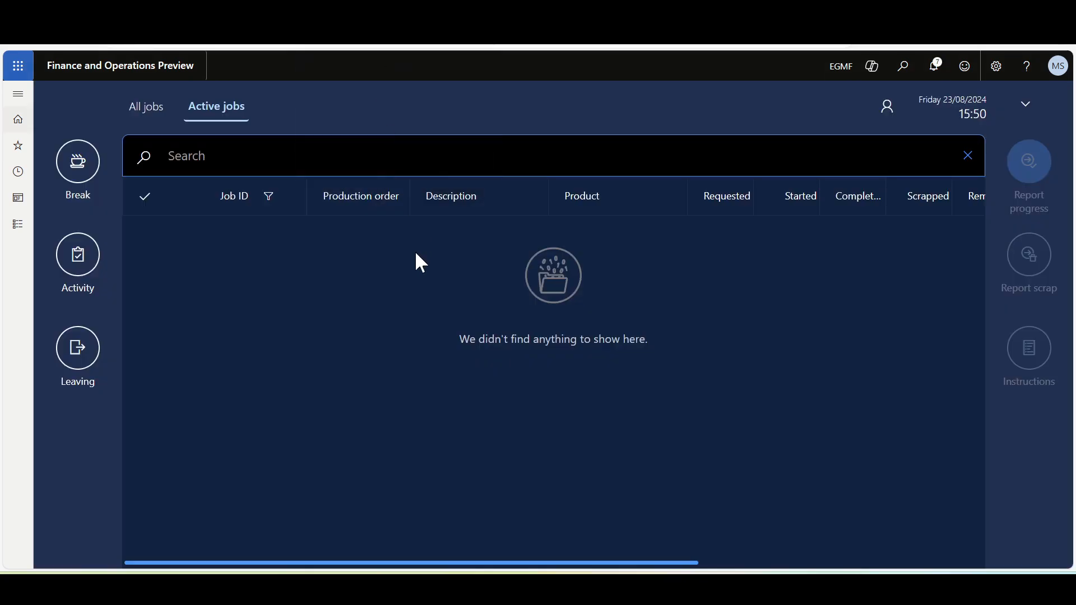
left_click(153, 112)
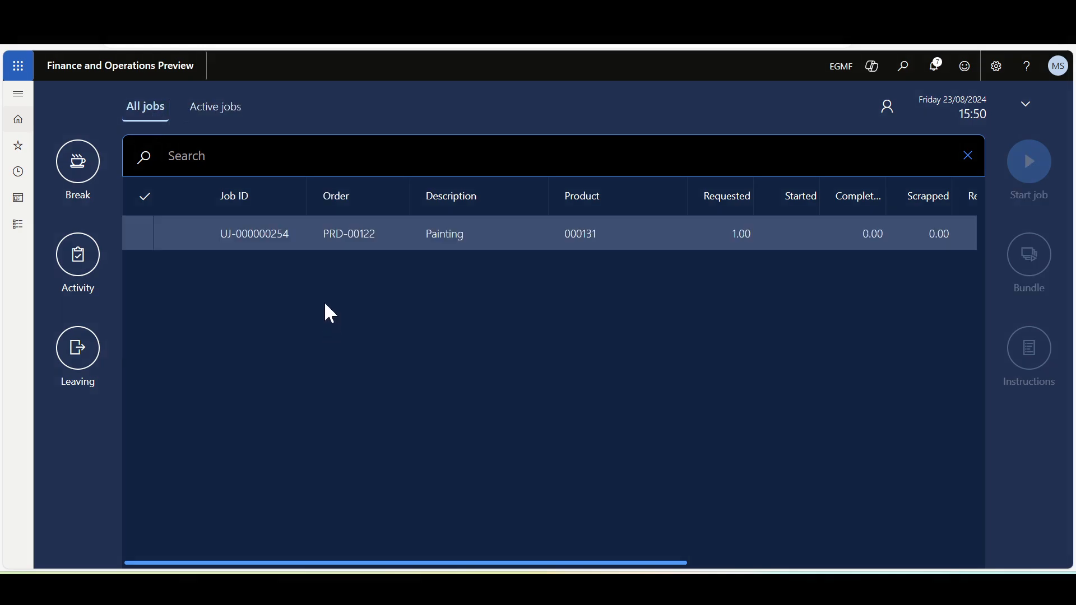
left_click(144, 234)
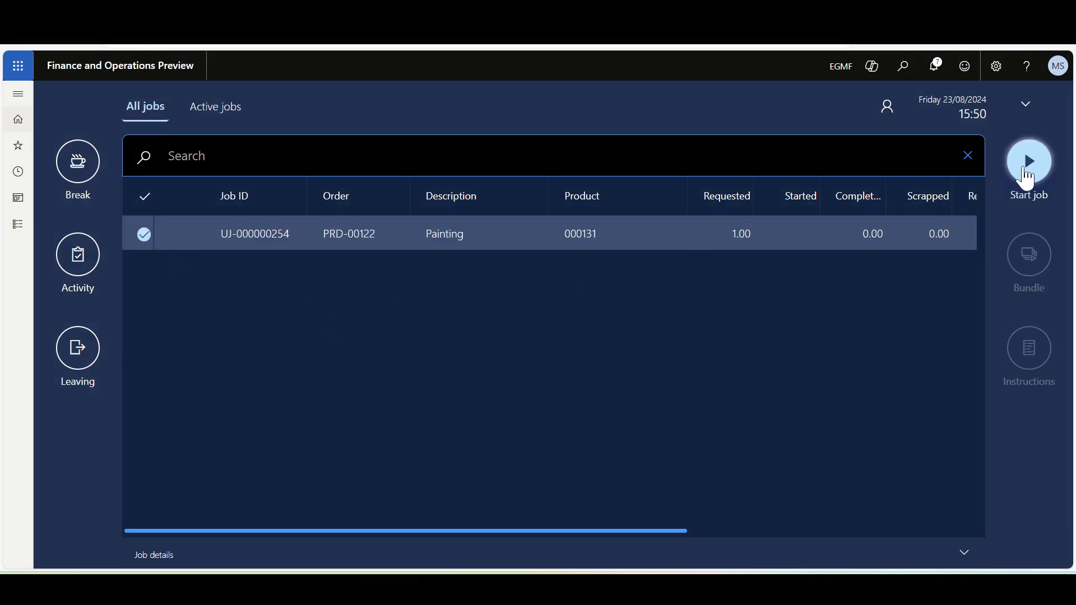
left_click(1029, 161)
left_click(1016, 483)
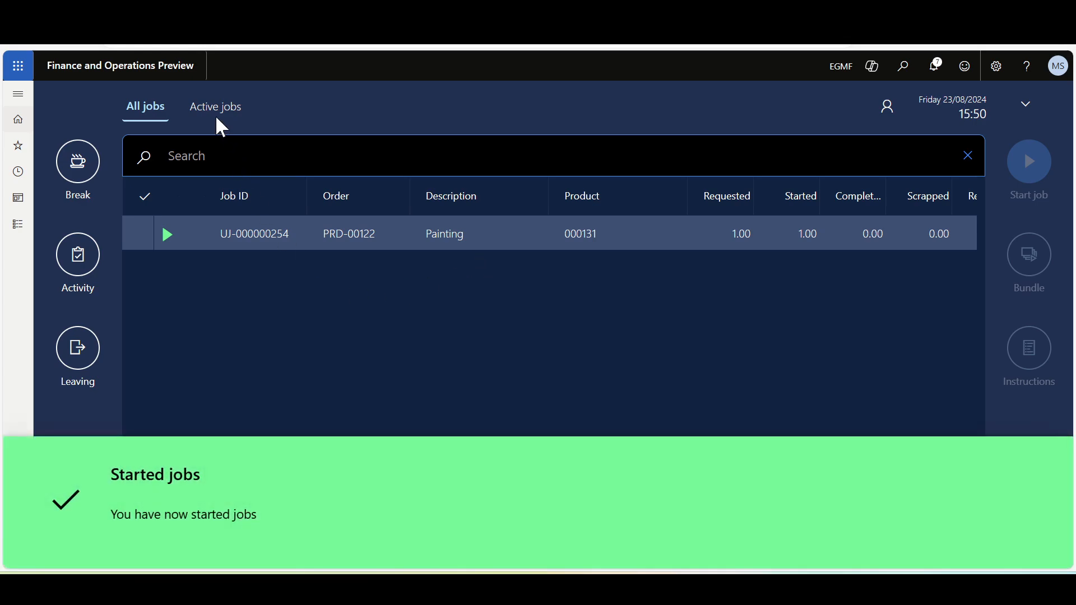
Report progress on the active Painting job of PRD-00122 with a good quantity of 1 and the job status set to completed.
left_click(224, 108)
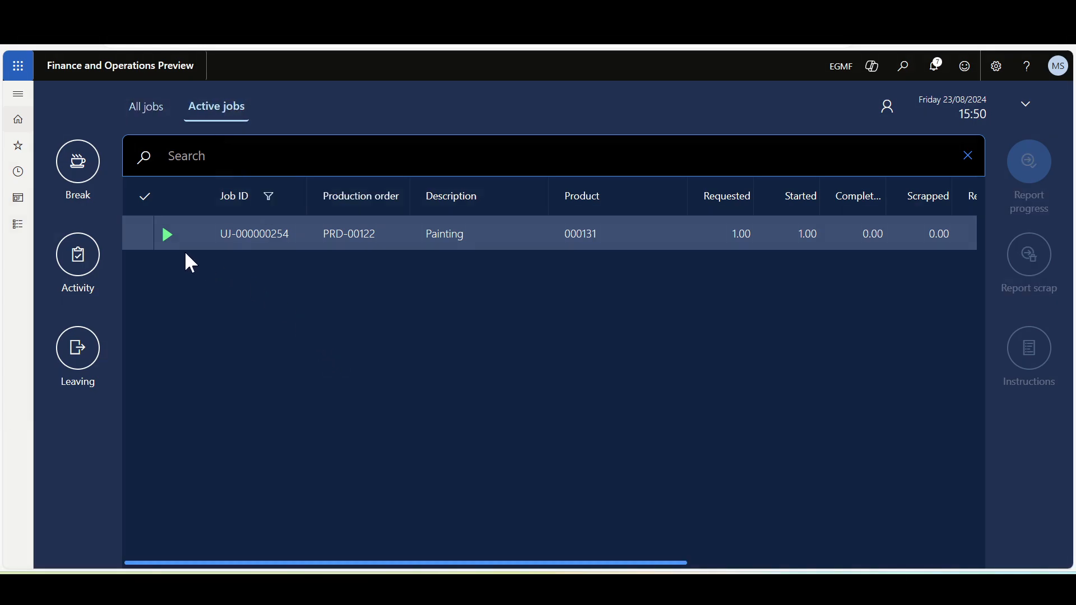
left_click(138, 233)
left_click(1027, 168)
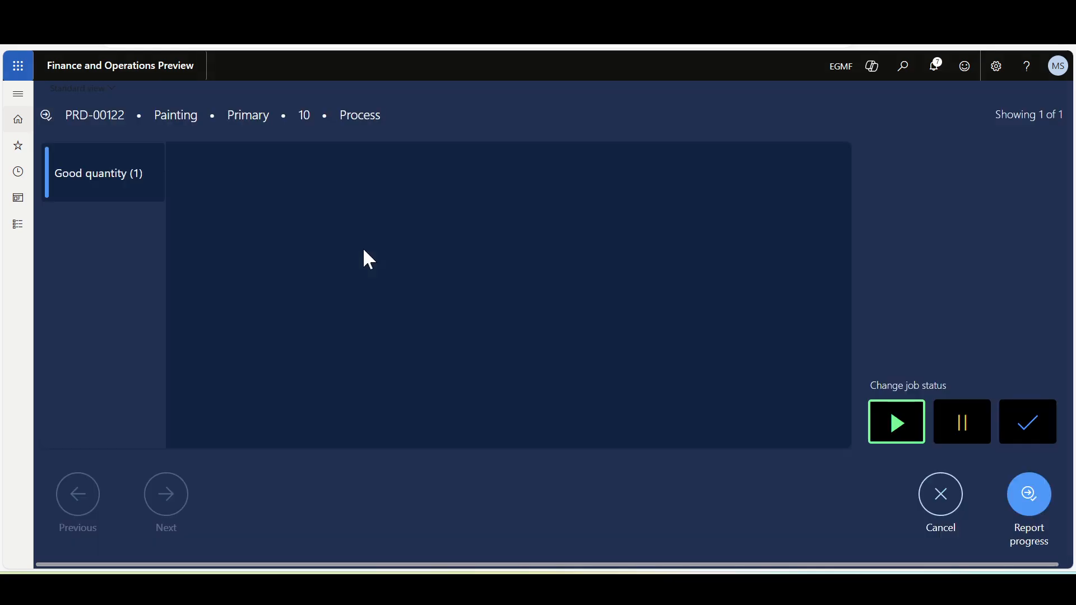
left_click(1000, 426)
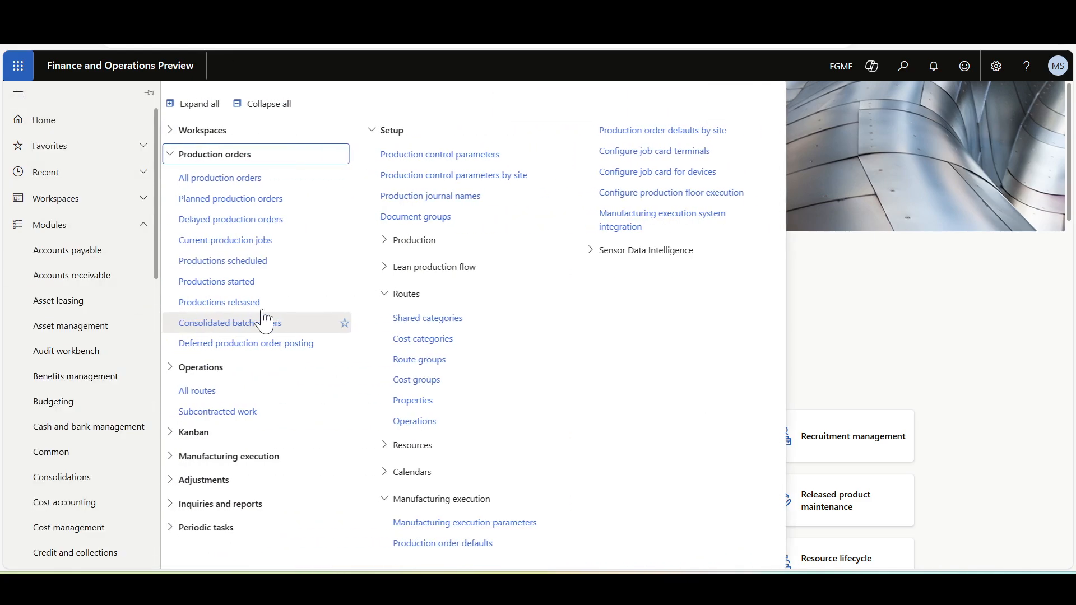
Open the list of all production journals for production order PRD-00122 from All production orders.
left_click(276, 179)
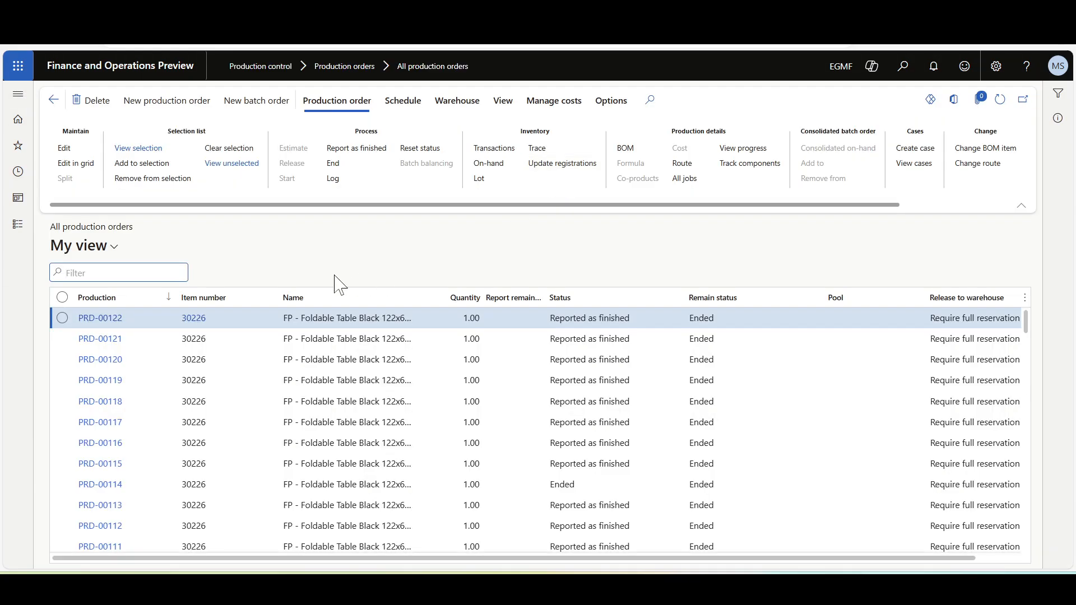
left_click(504, 110)
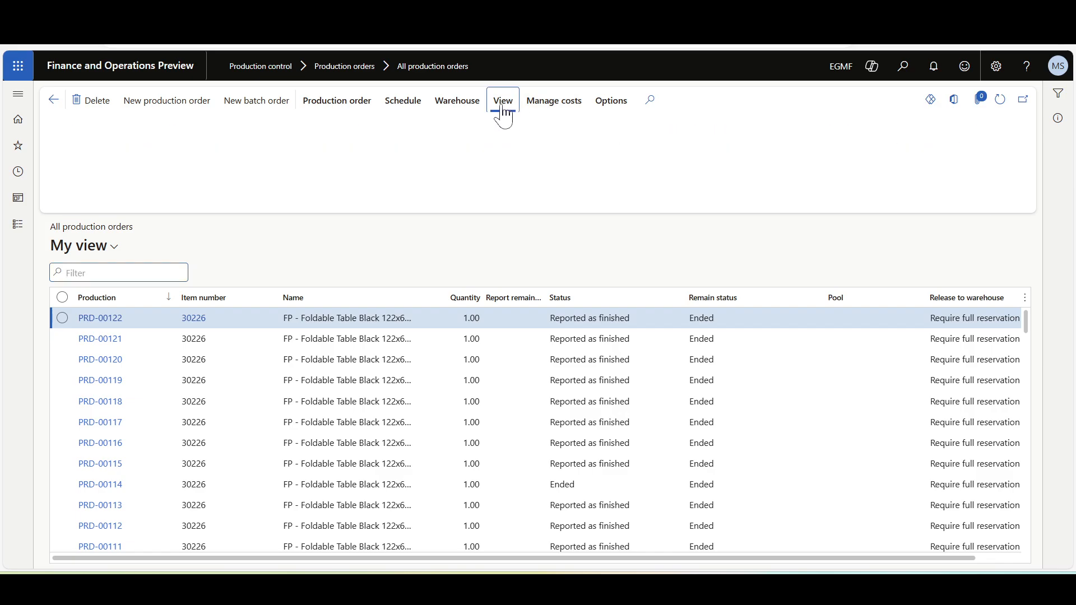
left_click(261, 161)
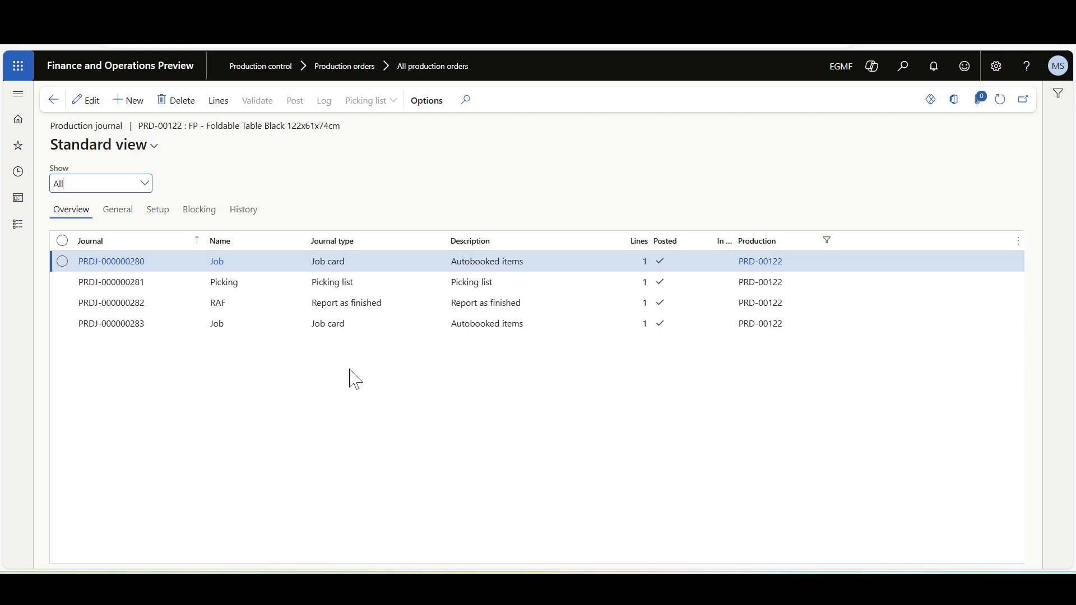
Examine the journal lines of both job card journals of PRD-00122, then return to the production order list.
left_click(162, 266)
double_click(336, 264)
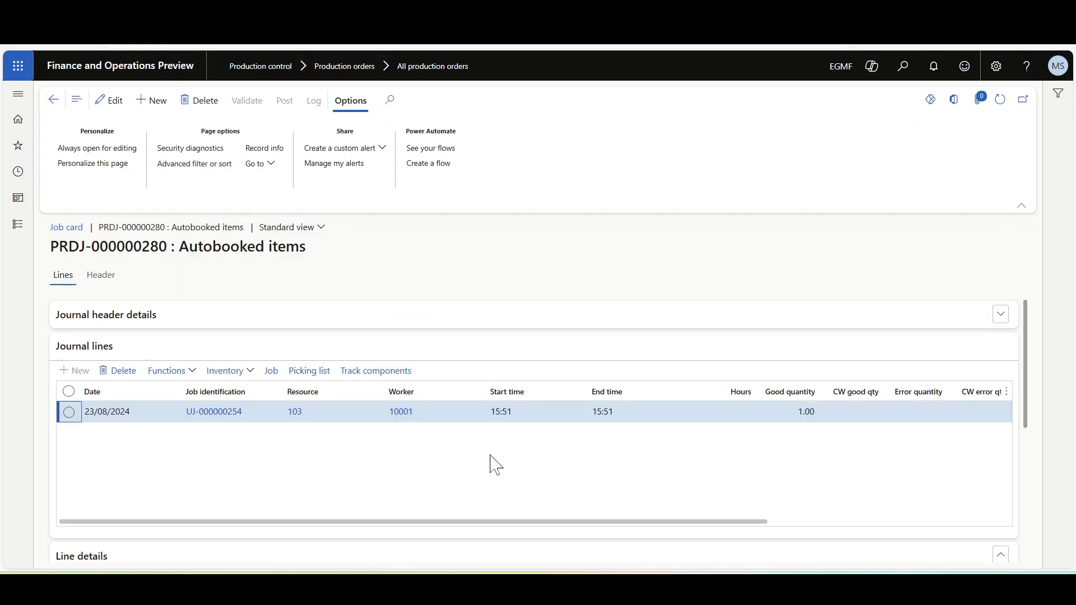
key("Escape")
left_click(330, 325)
double_click(362, 322)
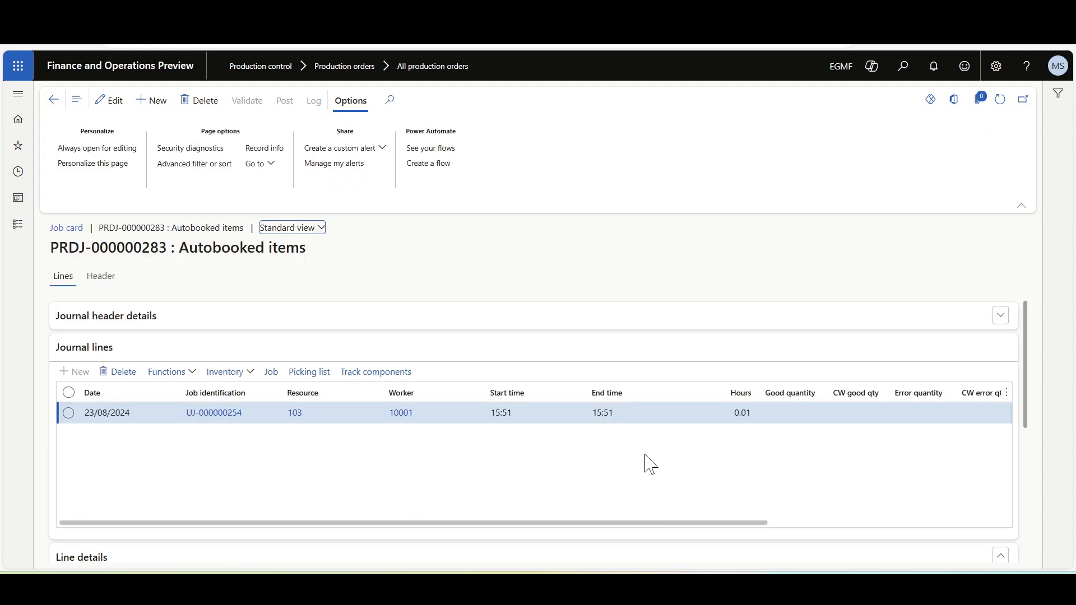
left_click(53, 99)
key("Escape")
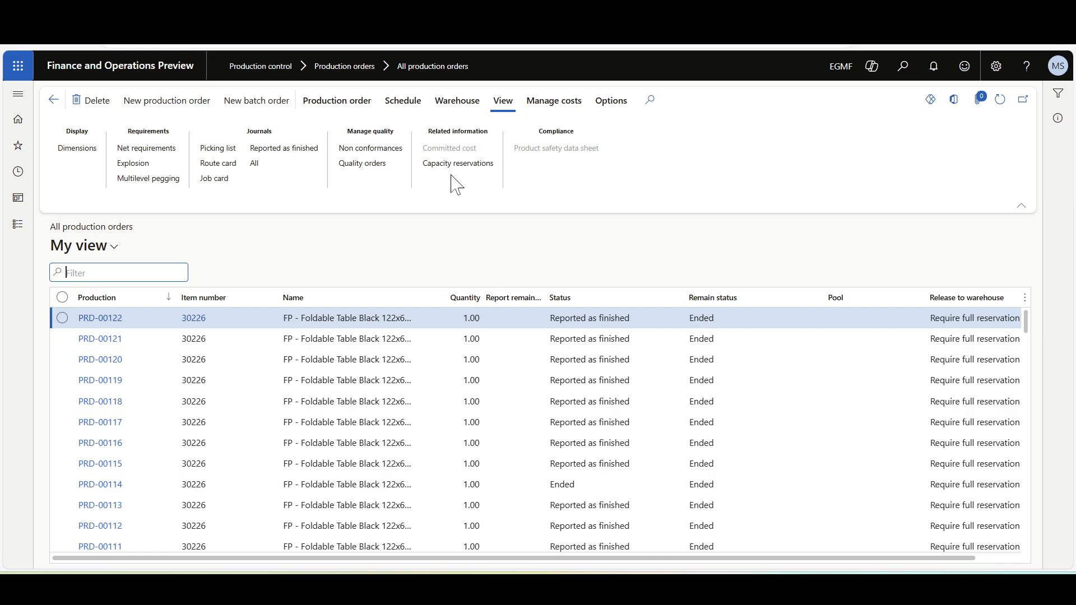
Open the calculation details of PRD-00122 and show its costing overview.
left_click(552, 102)
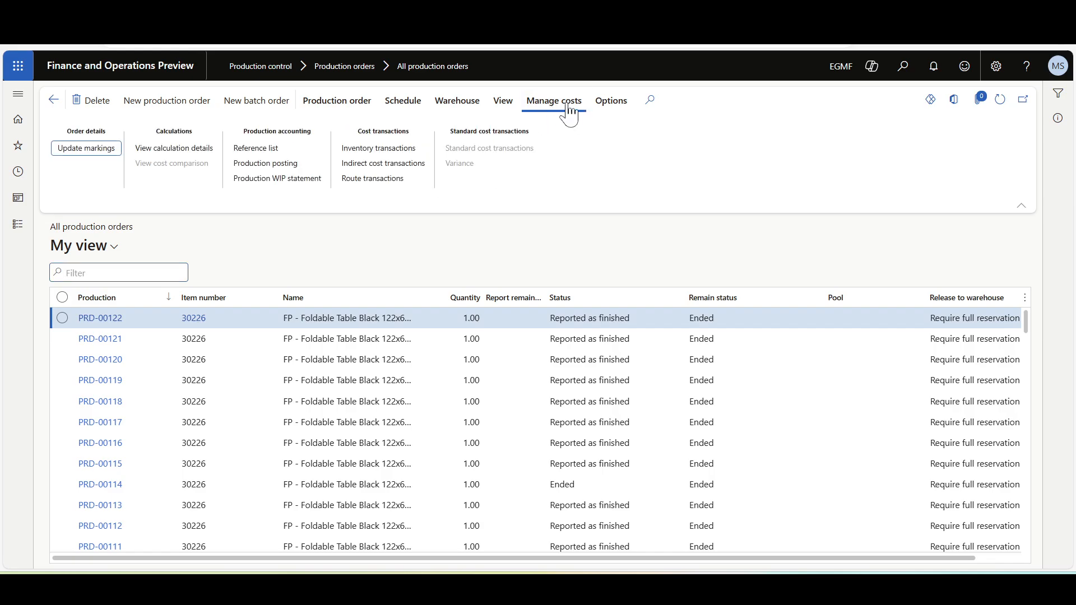
left_click(174, 148)
left_click(180, 173)
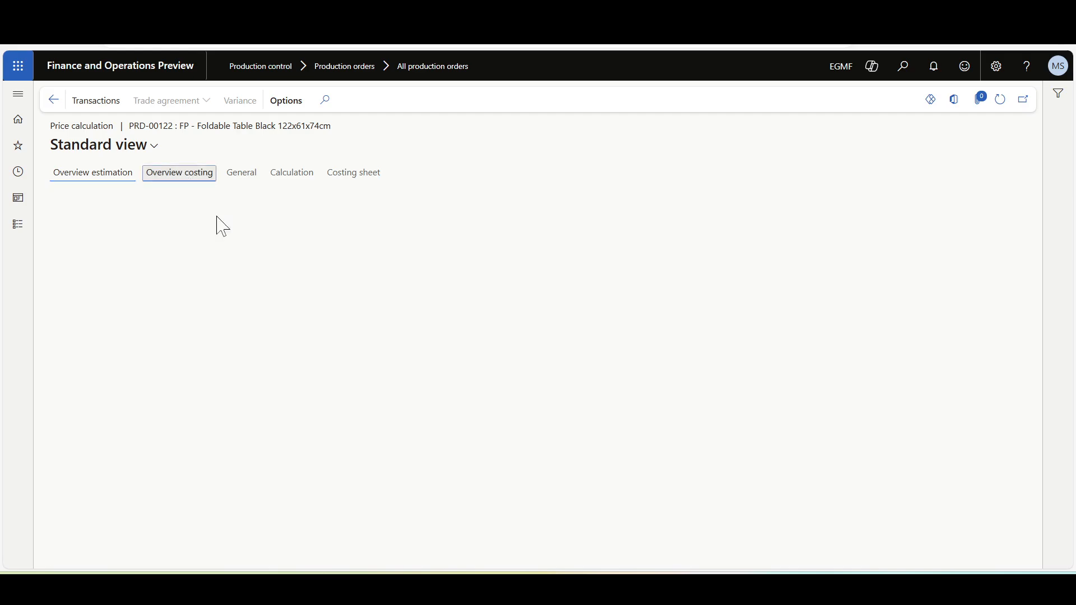